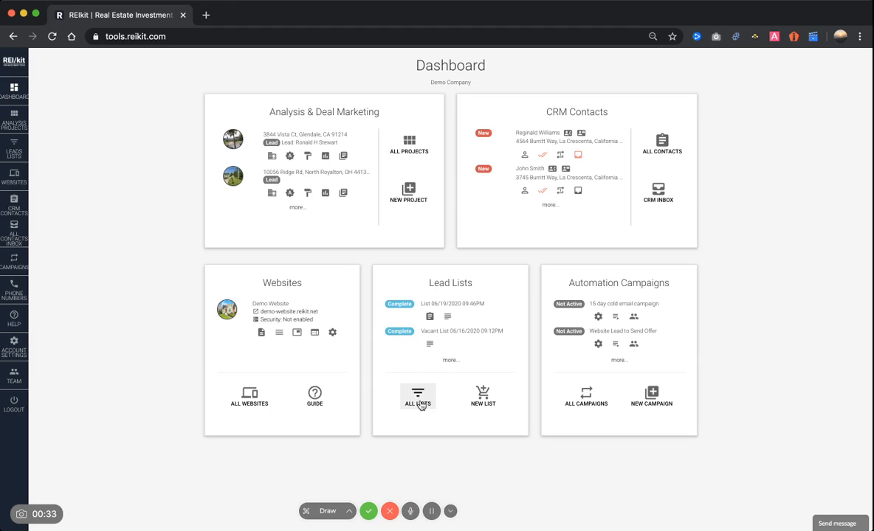
# Step: Open the lead lists and show the CRM contacts belonging to List 06/19/2020 09:46PM
pyautogui.click(417, 402)
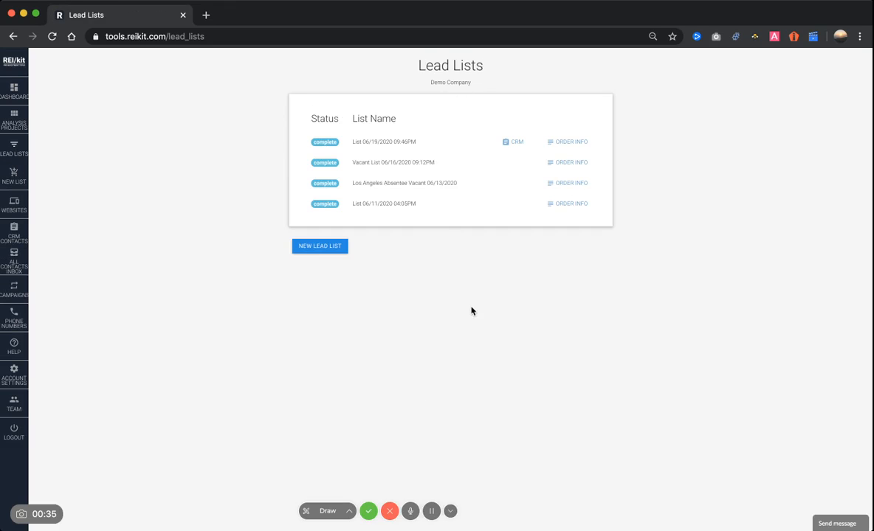
pyautogui.click(517, 144)
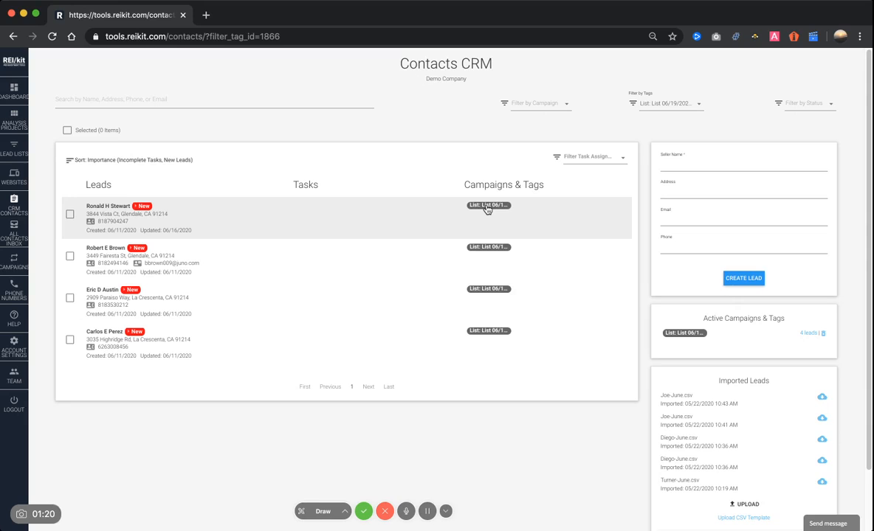
# Step: Remove the List 06/19/2020 09:46PM tag filter and look through the full list of CRM contacts
pyautogui.click(663, 109)
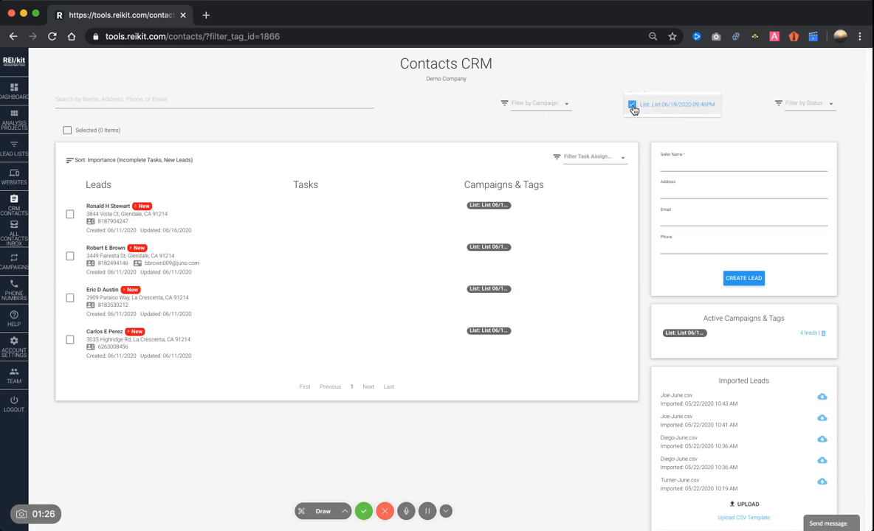
pyautogui.click(633, 107)
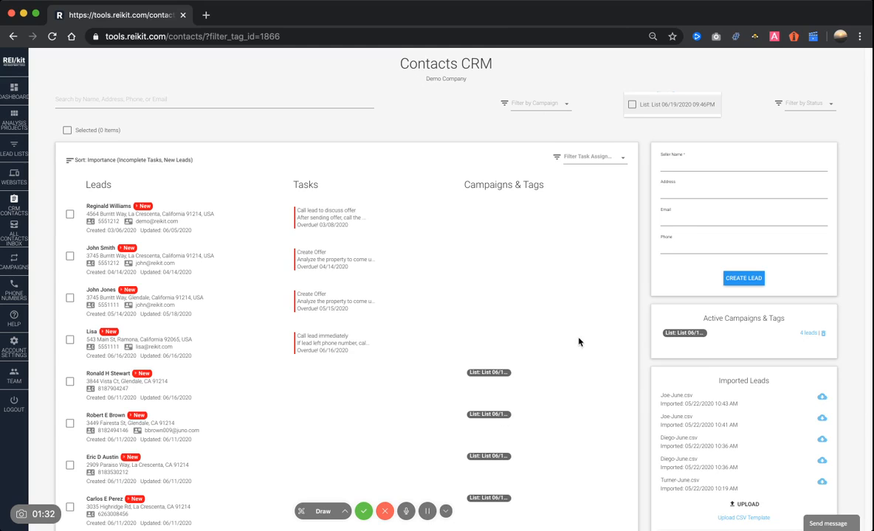
pyautogui.scroll(-3, 578, 341)
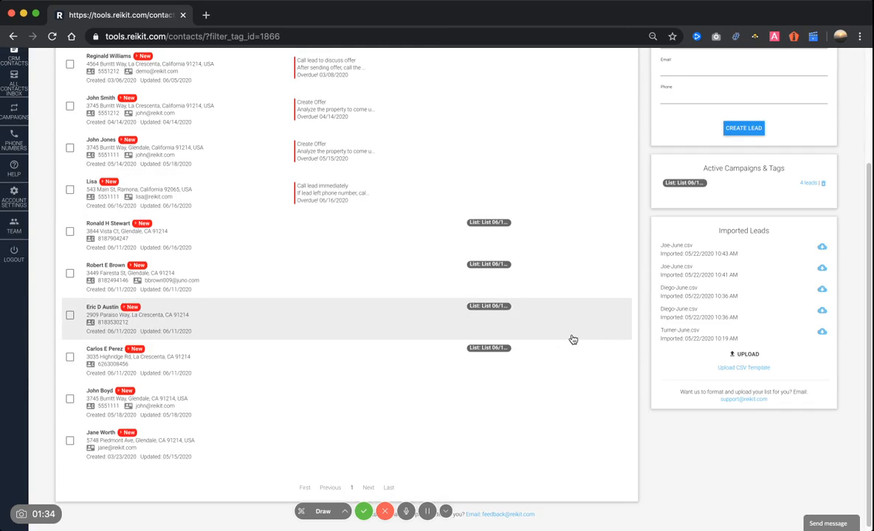
pyautogui.scroll(1, 573, 339)
pyautogui.scroll(2, 570, 340)
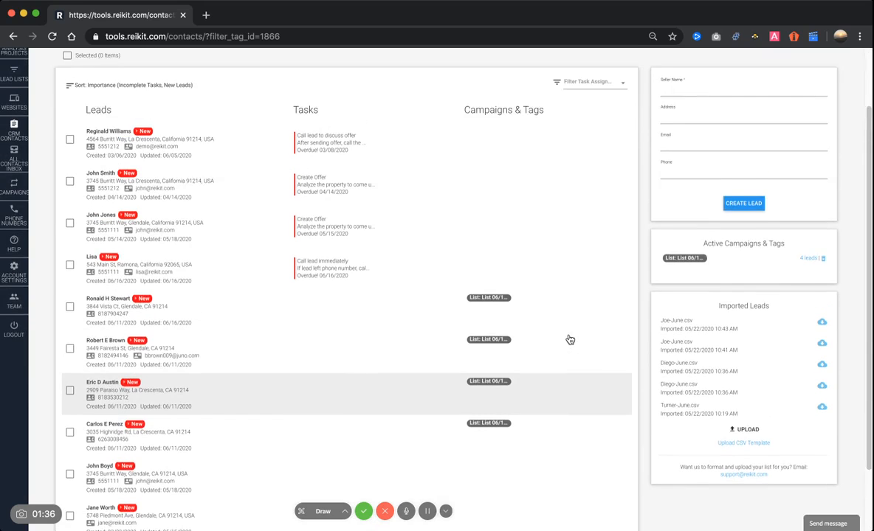
pyautogui.scroll(3, 570, 339)
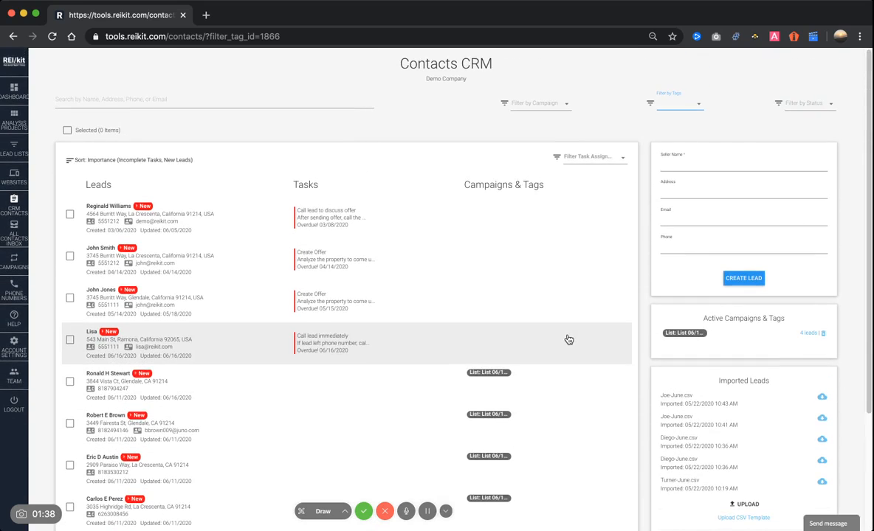
pyautogui.scroll(-1, 561, 343)
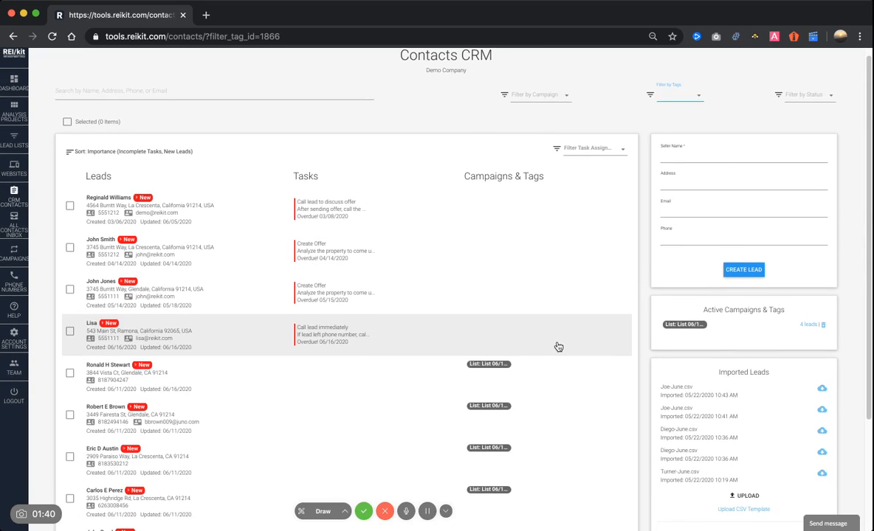
pyautogui.scroll(-1, 558, 347)
pyautogui.scroll(-2, 555, 347)
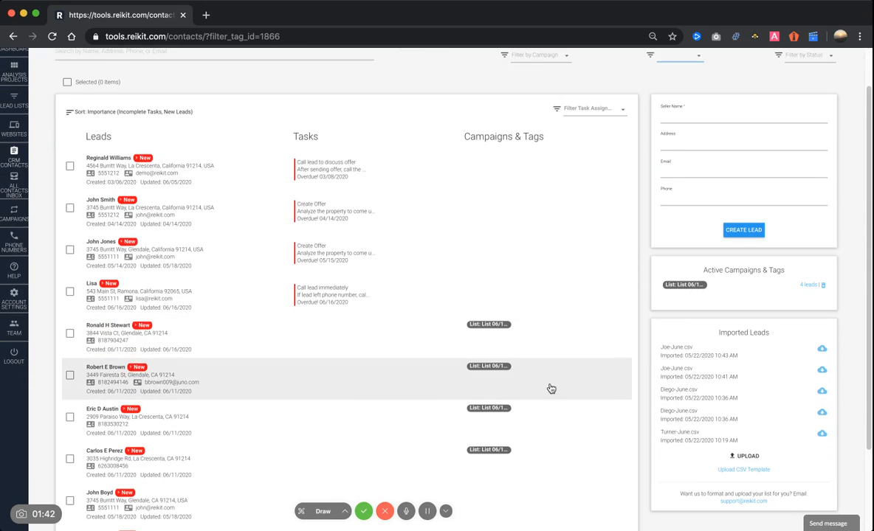
pyautogui.scroll(2, 550, 387)
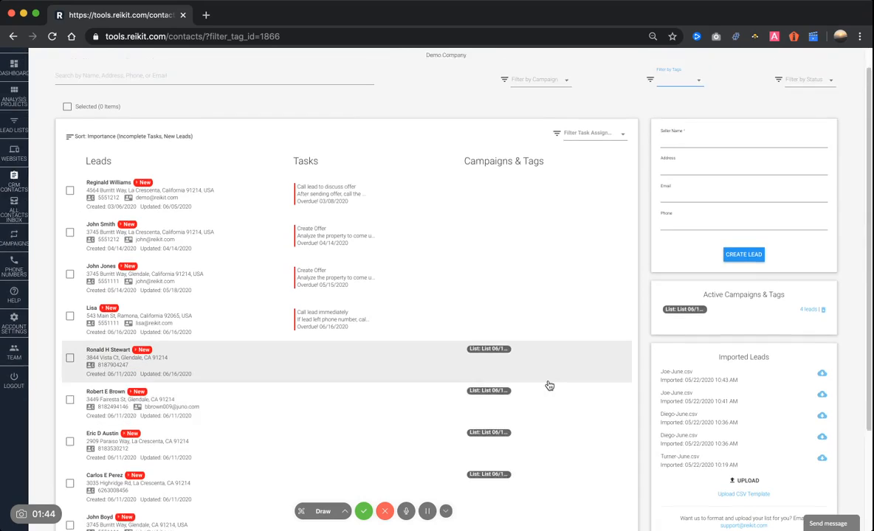
pyautogui.scroll(2, 549, 386)
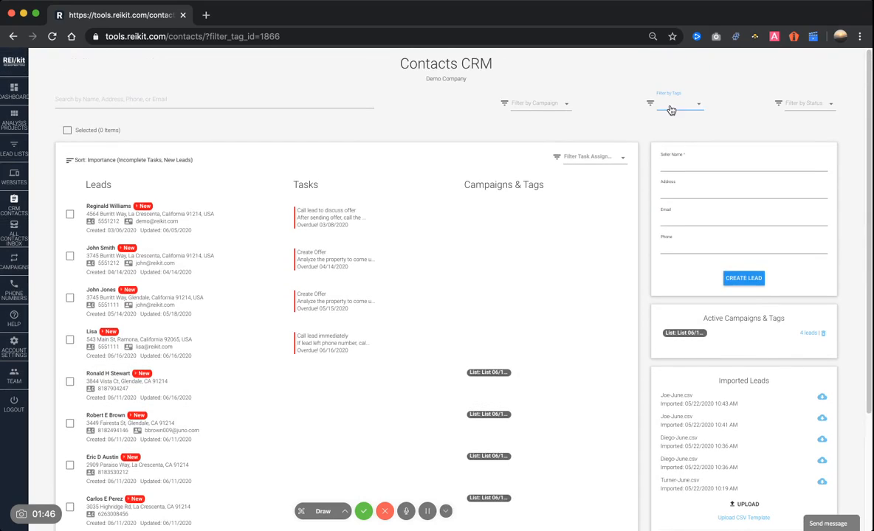
# Step: Filter the contacts by the tag List: List 06/19/2020 09:46PM again
pyautogui.click(668, 109)
pyautogui.click(649, 108)
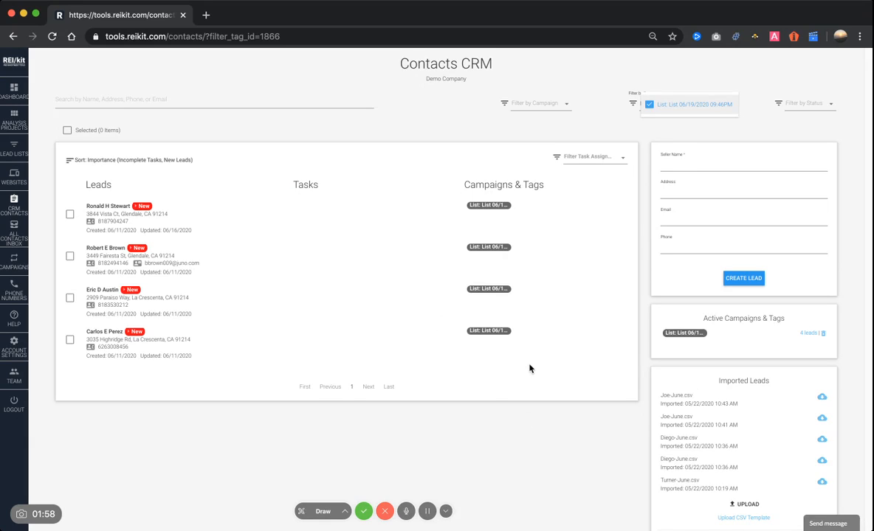
pyautogui.click(493, 418)
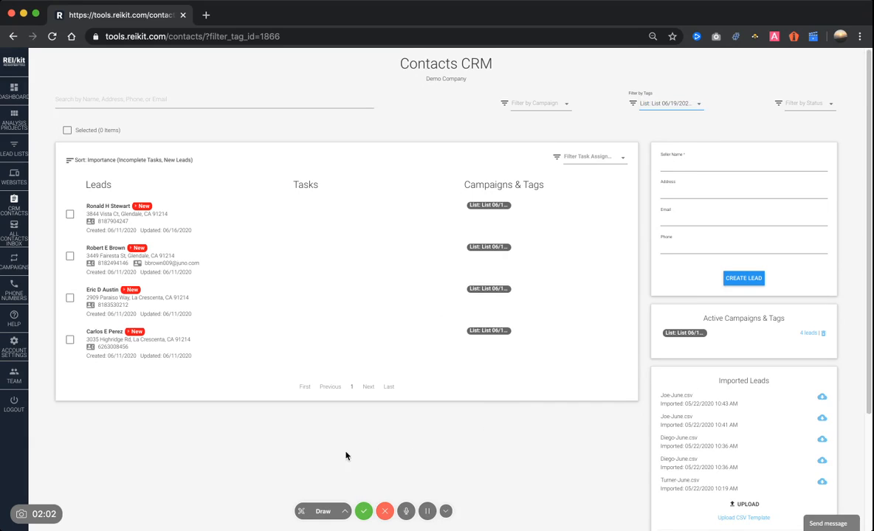
# Step: Start a new campaign and choose 15 Day Cold Email Campaign as its template
pyautogui.click(12, 270)
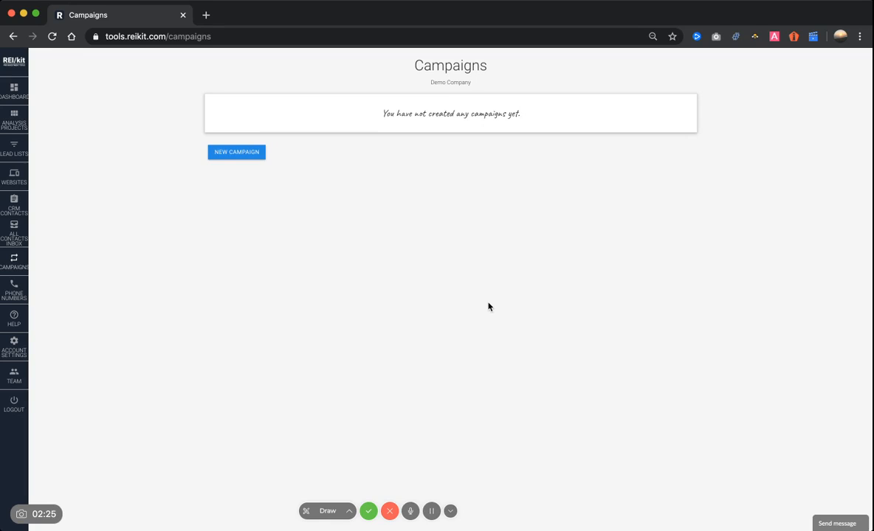
pyautogui.click(247, 155)
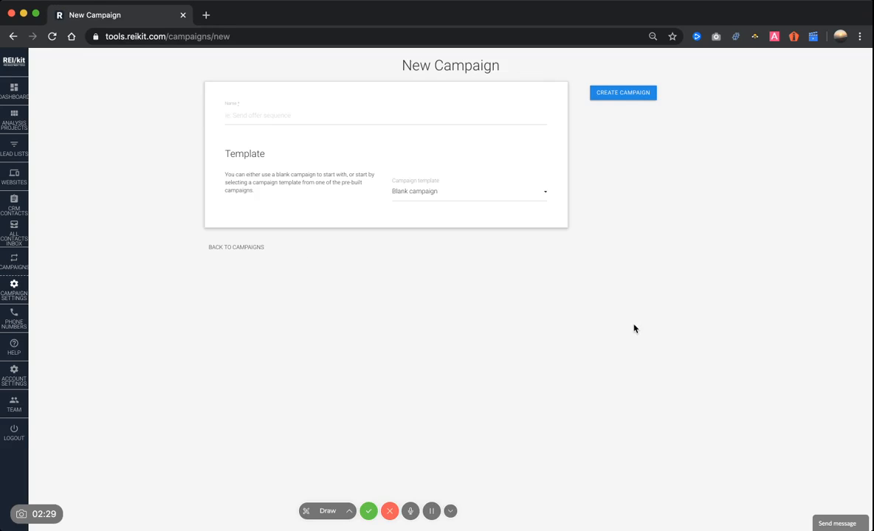
pyautogui.click(510, 193)
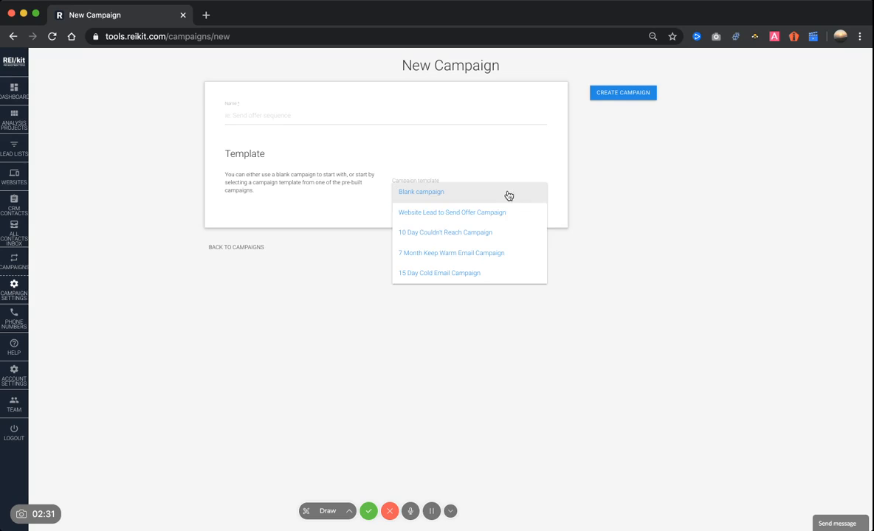
pyautogui.click(467, 276)
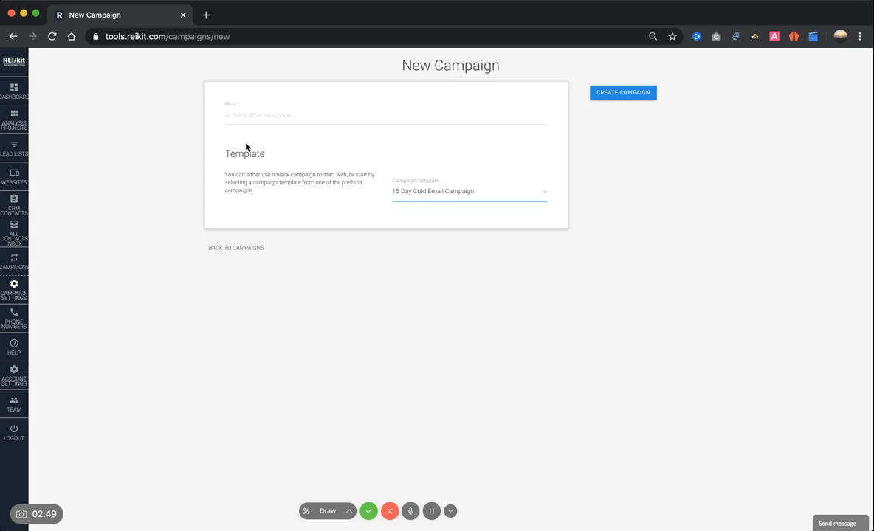
# Step: Name the campaign 15 Day Cold Email Campaign, keep the chosen template and create the campaign
pyautogui.click(249, 117)
pyautogui.write('15')
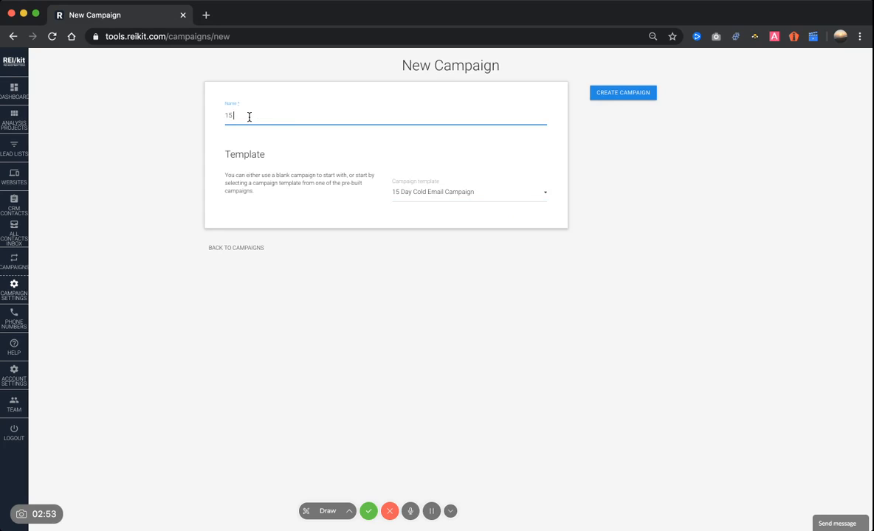
pyautogui.write(' Day Cold Email  Campaign')
pyautogui.click(466, 194)
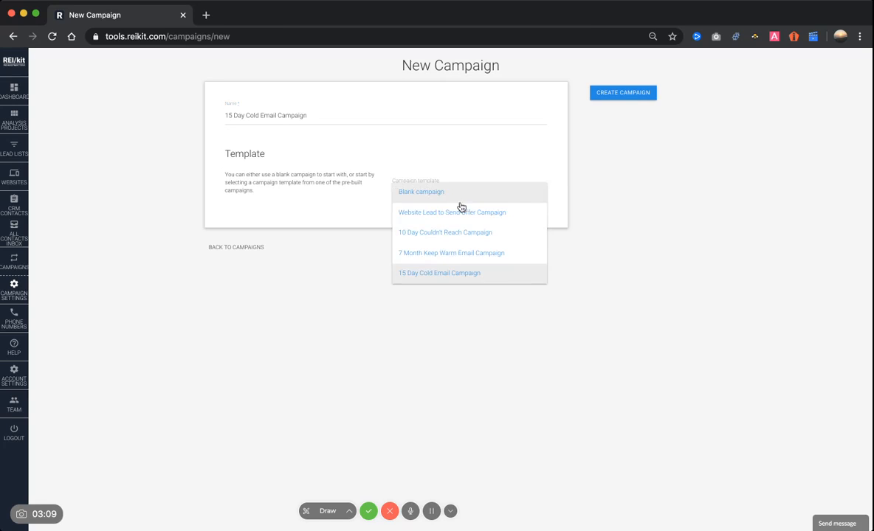
pyautogui.click(612, 182)
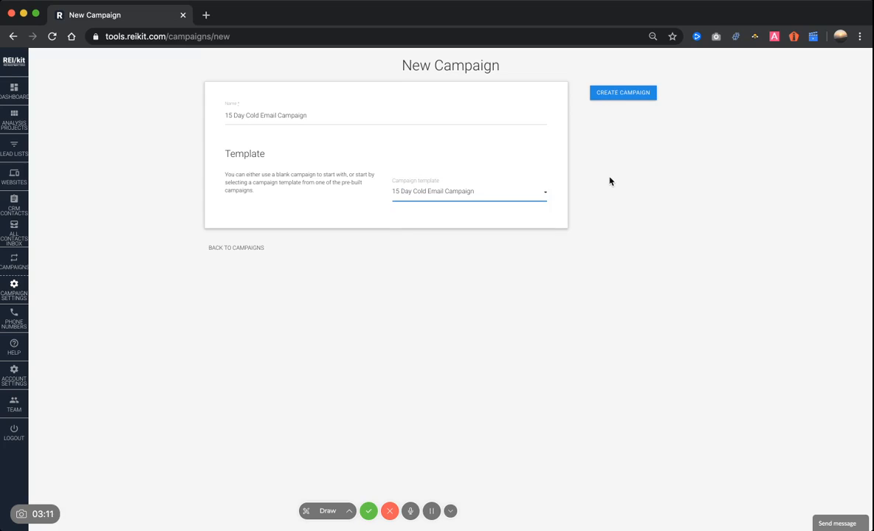
pyautogui.click(622, 93)
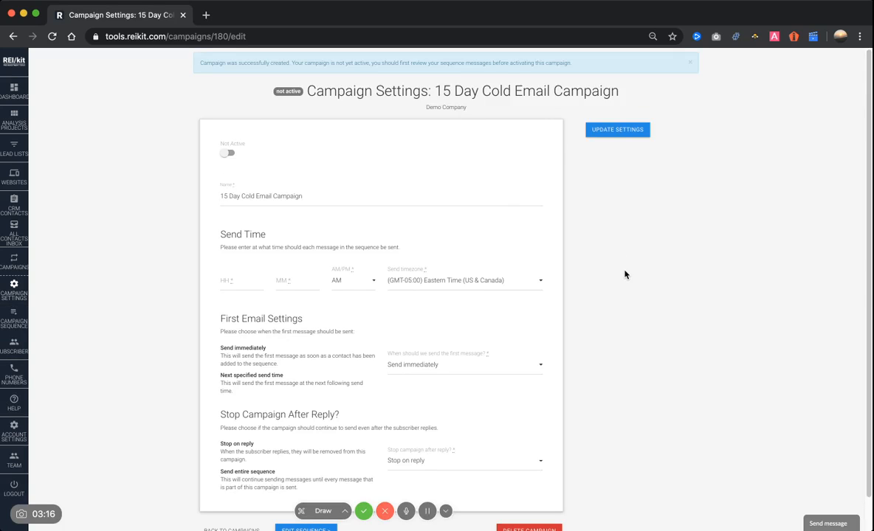
# Step: Set the campaign's send time to 8:30 AM in the (GMT-08:00) Pacific Time (US & Canada) timezone
pyautogui.scroll(-1, 625, 274)
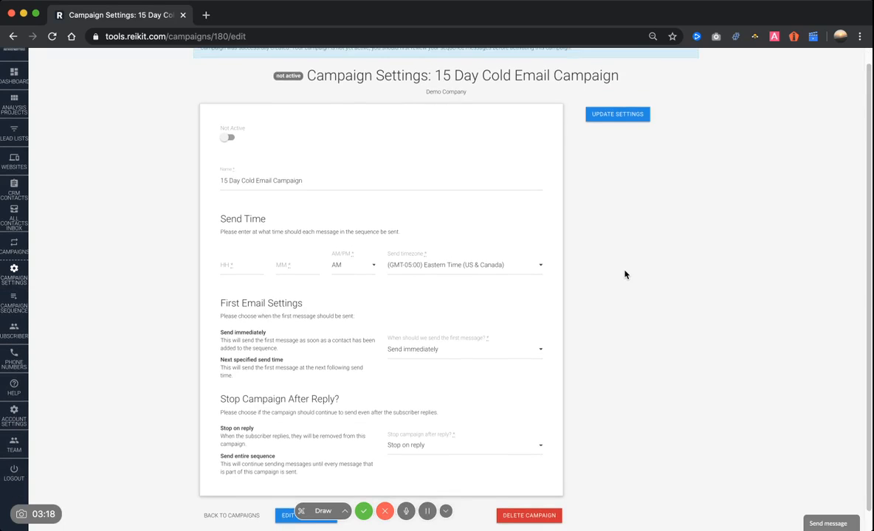
pyautogui.scroll(-2, 624, 275)
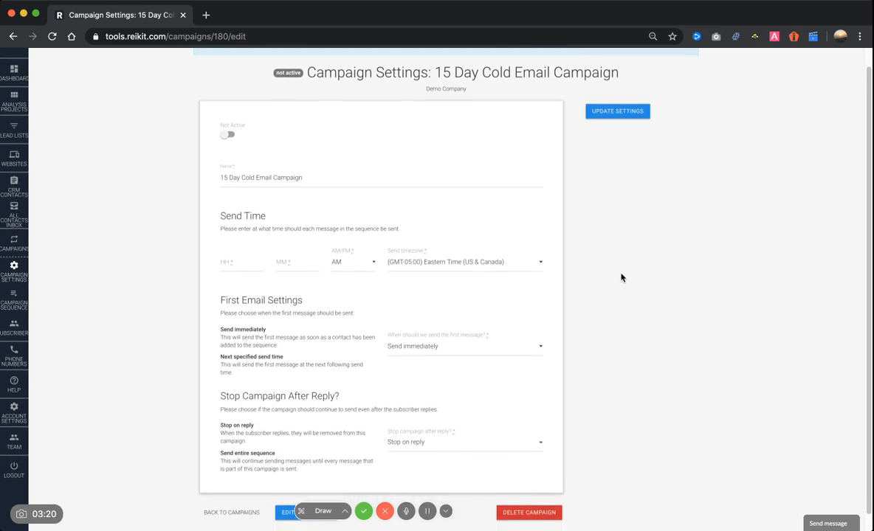
pyautogui.scroll(-1, 621, 278)
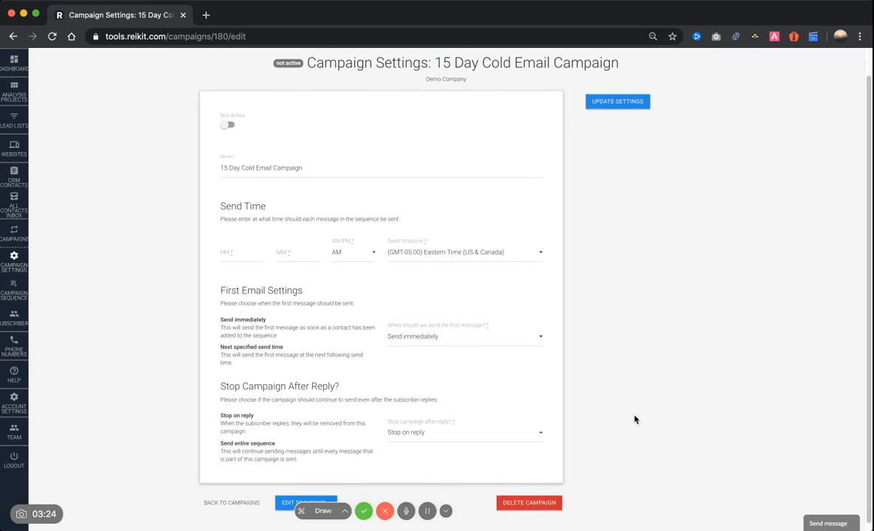
pyautogui.scroll(-1, 628, 409)
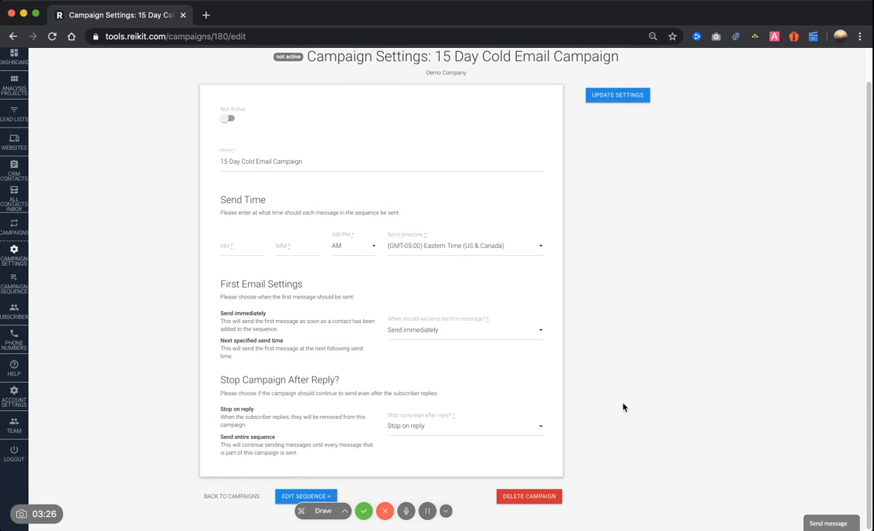
pyautogui.click(231, 248)
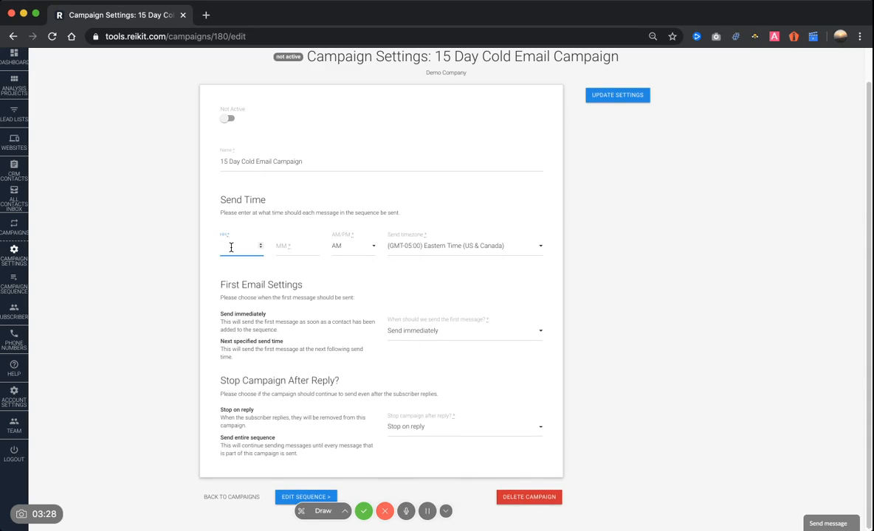
pyautogui.write('8')
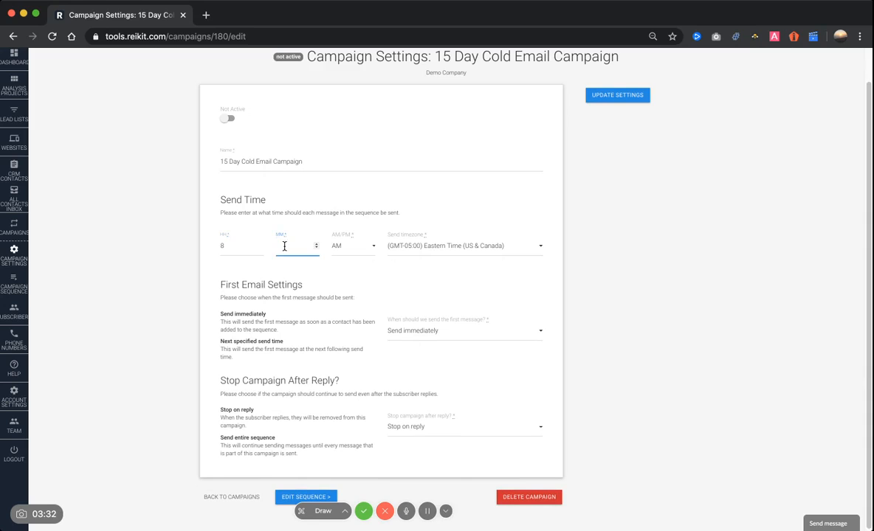
pyautogui.click(487, 249)
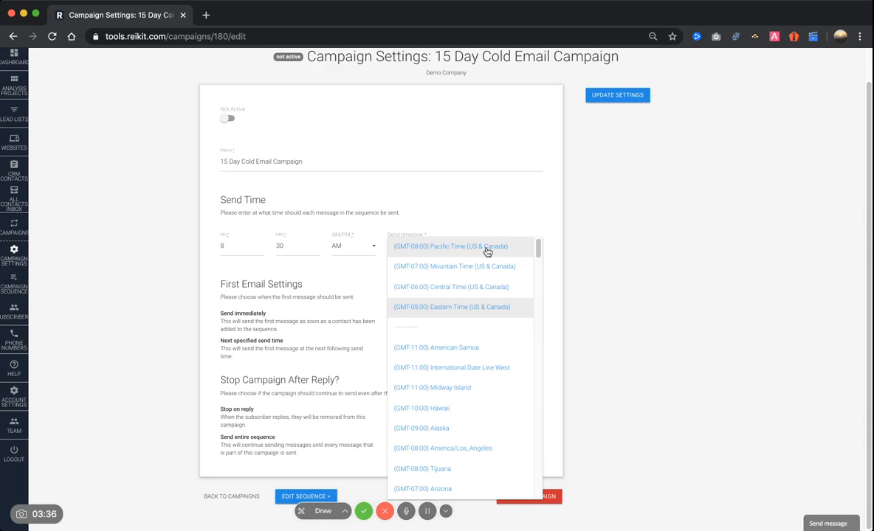
pyautogui.click(487, 251)
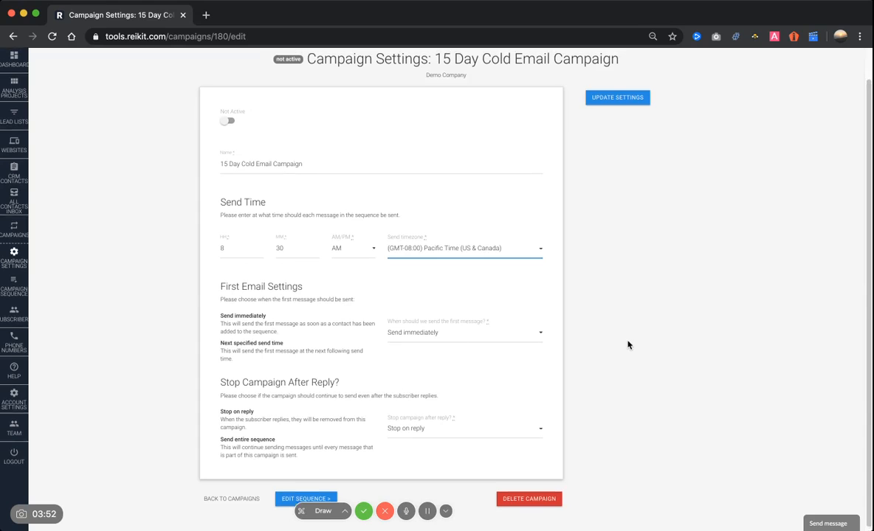
# Step: Review the first email and stop-on-reply options, then save the campaign settings
pyautogui.scroll(2, 625, 347)
pyautogui.scroll(-2, 625, 352)
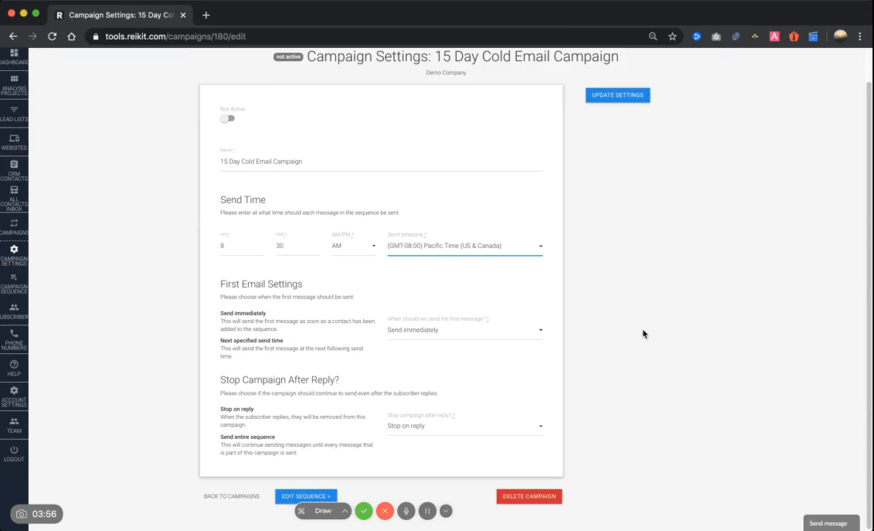
pyautogui.scroll(1, 628, 308)
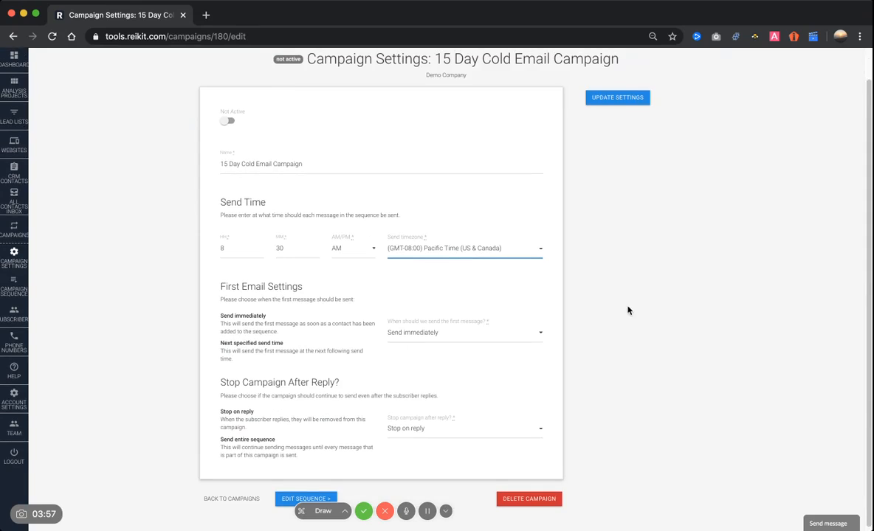
pyautogui.click(620, 98)
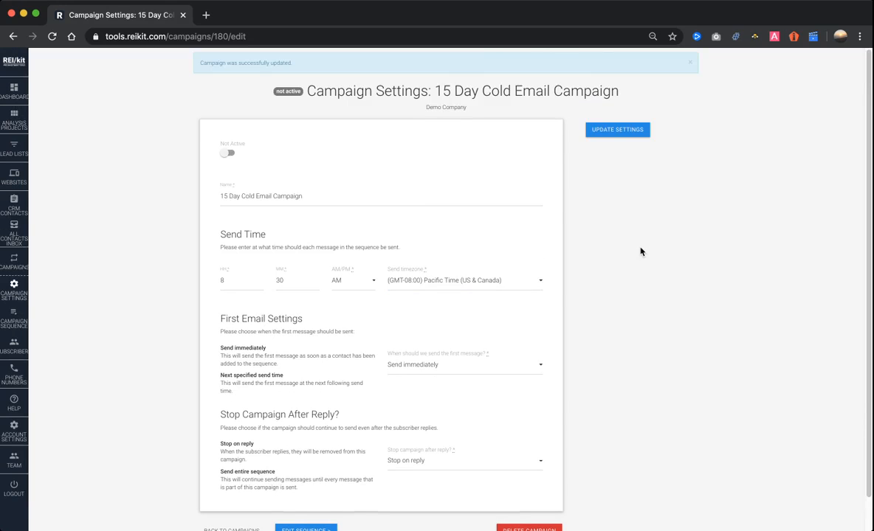
# Step: Go to the campaign's message sequence and open the "Are you happy?" email for editing
pyautogui.scroll(-1, 641, 253)
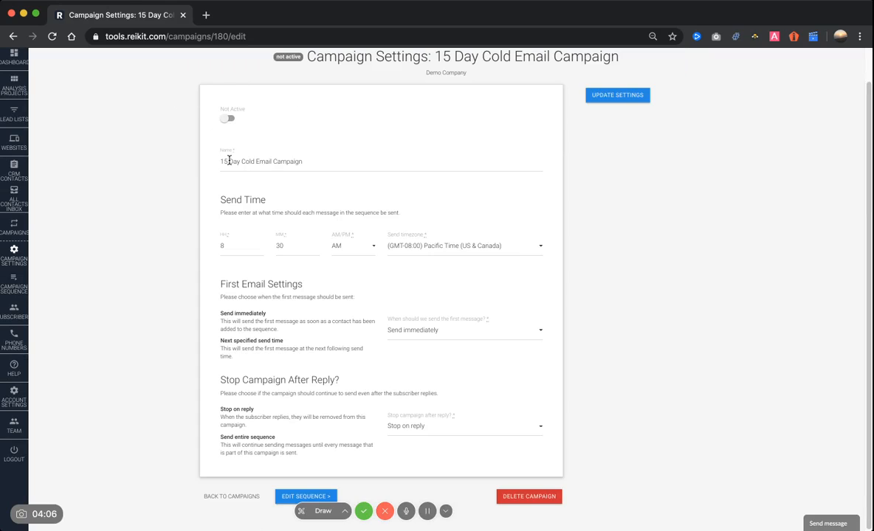
pyautogui.click(292, 496)
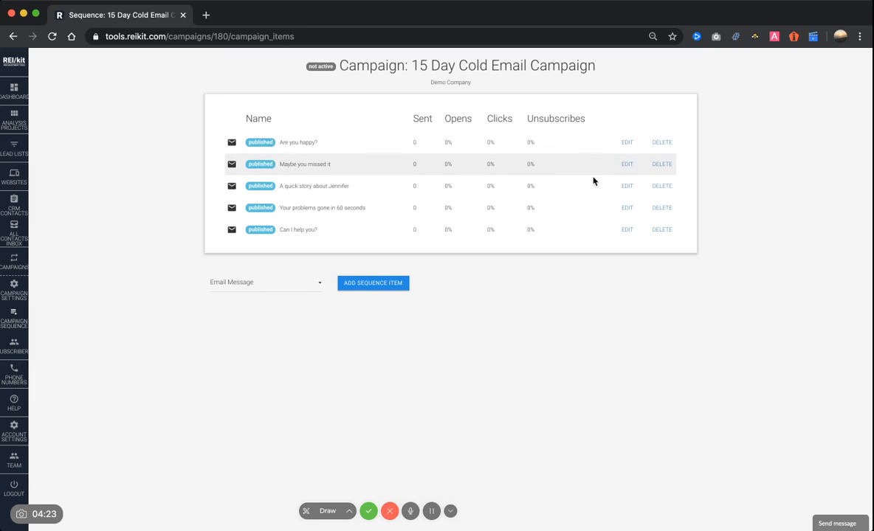
pyautogui.click(627, 143)
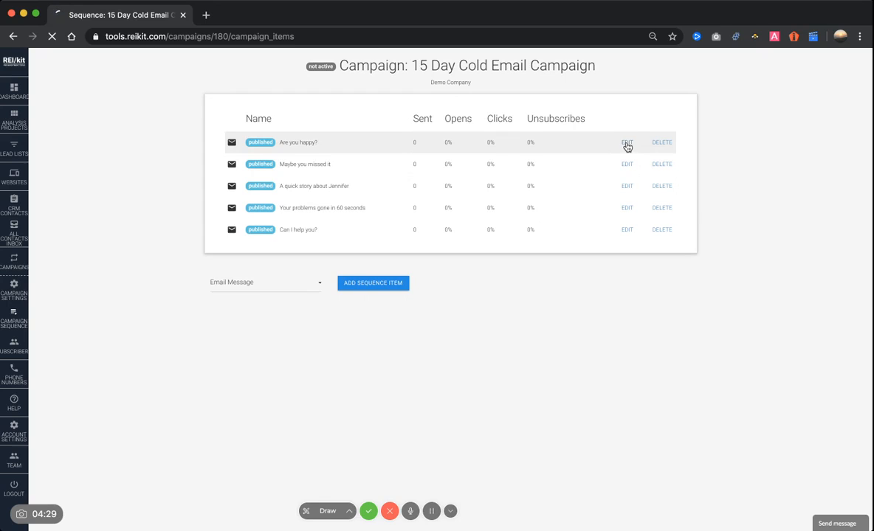
# Step: Examine the merge variables for the contact's first name, company name and company contact phone in the "Are you happy?" email body
pyautogui.scroll(-2, 468, 353)
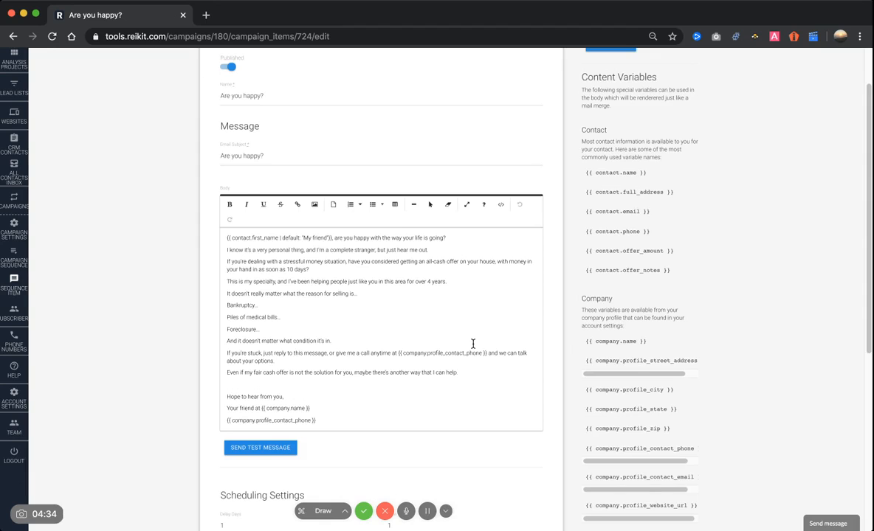
pyautogui.scroll(1, 476, 344)
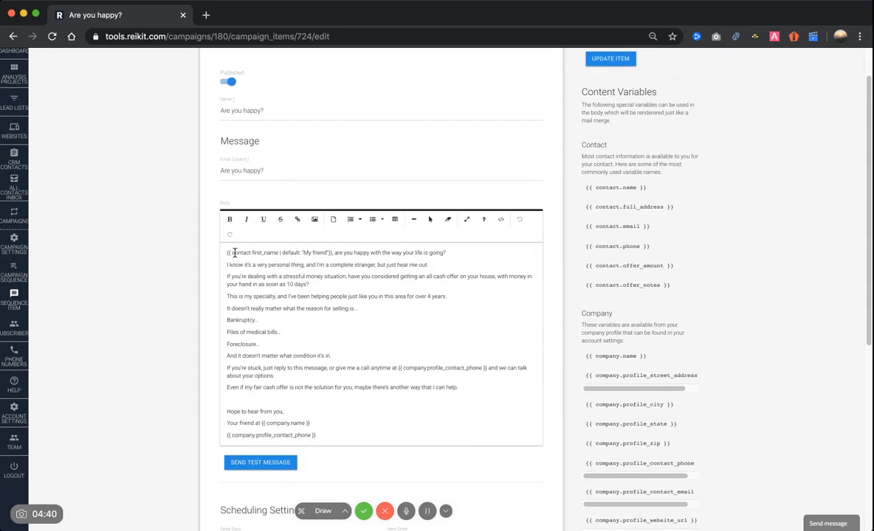
pyautogui.moveTo(228, 252); pyautogui.dragTo(333, 254)
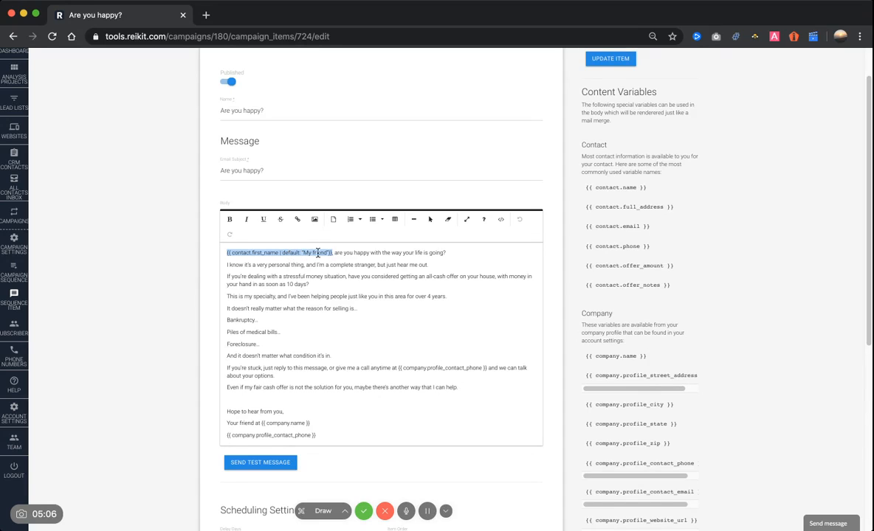
pyautogui.click(344, 258)
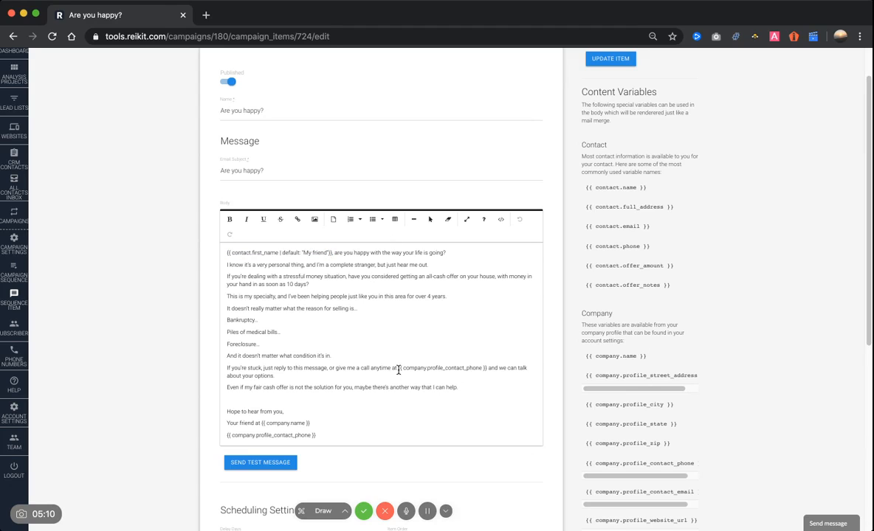
pyautogui.moveTo(398, 367); pyautogui.dragTo(487, 369)
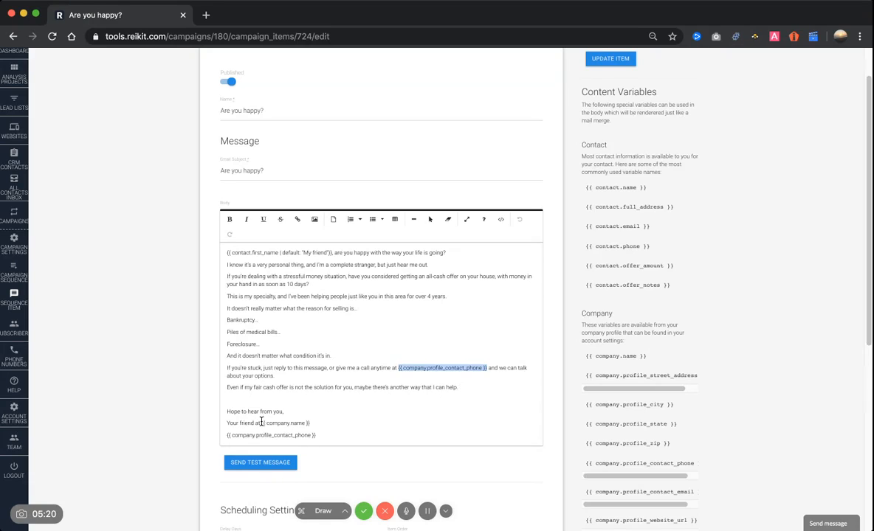
pyautogui.moveTo(226, 422); pyautogui.dragTo(310, 423)
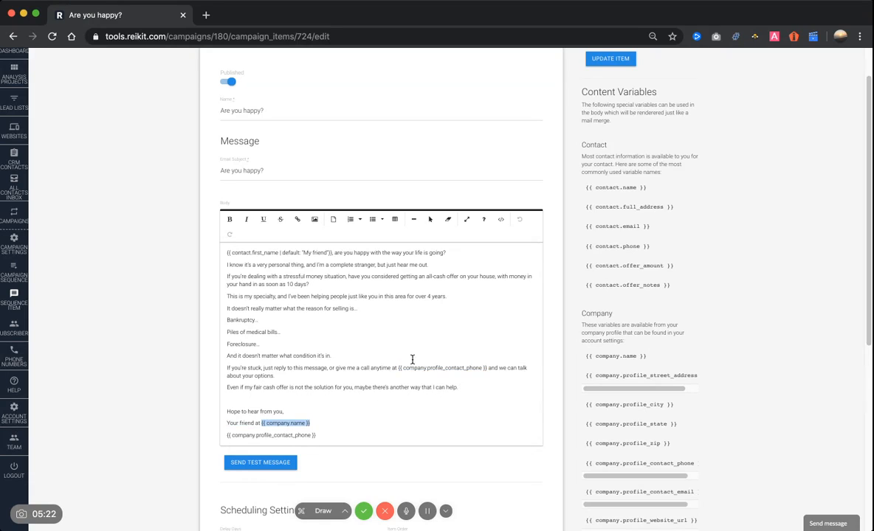
pyautogui.moveTo(398, 367); pyautogui.dragTo(487, 368)
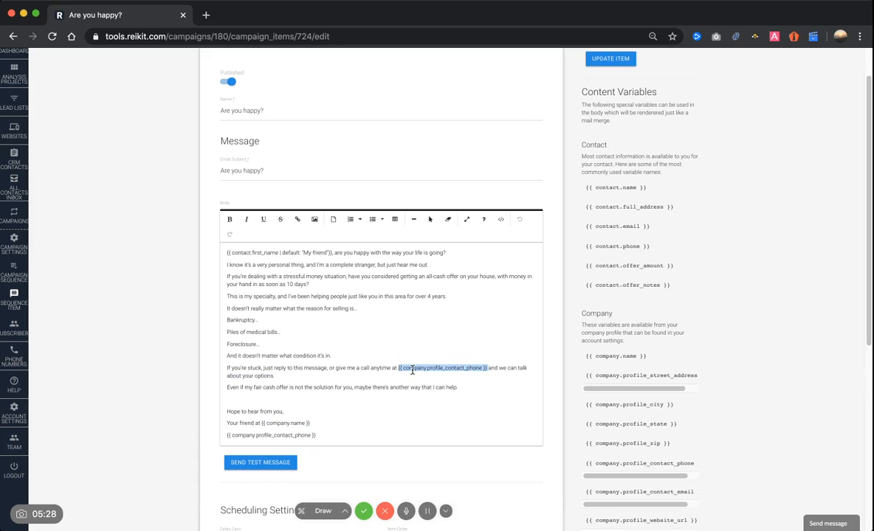
pyautogui.click(401, 367)
pyautogui.moveTo(400, 372); pyautogui.dragTo(476, 367)
pyautogui.click(475, 366)
pyautogui.moveTo(398, 367); pyautogui.dragTo(485, 368)
pyautogui.click(357, 387)
pyautogui.scroll(2, 357, 387)
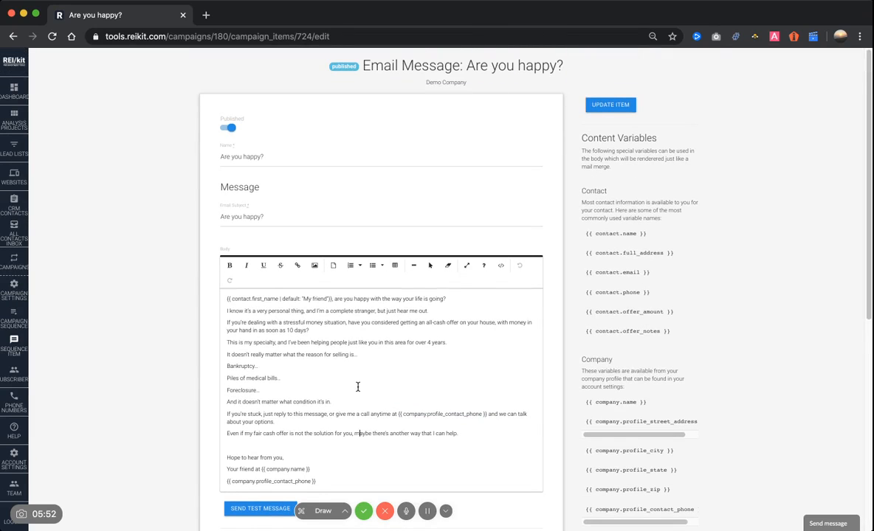
# Step: Review the email's test message option, scheduling settings and advanced logic notes, then return to the campaign's sequence without changing the email
pyautogui.scroll(-2, 357, 387)
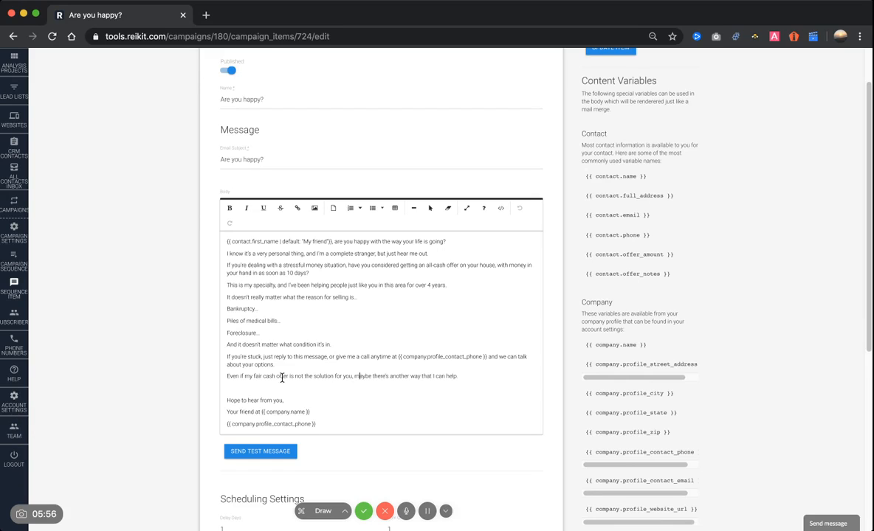
pyautogui.click(359, 376)
pyautogui.scroll(-2, 483, 367)
pyautogui.scroll(-2, 485, 371)
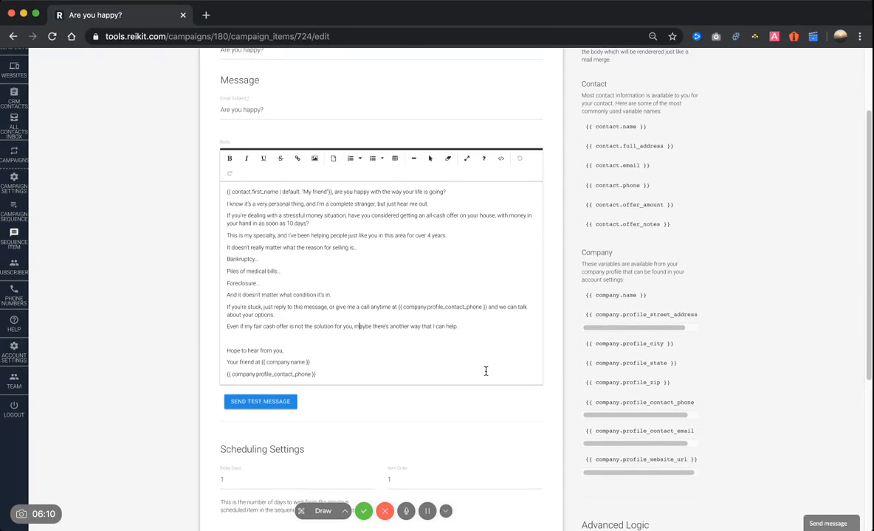
pyautogui.scroll(-1, 485, 371)
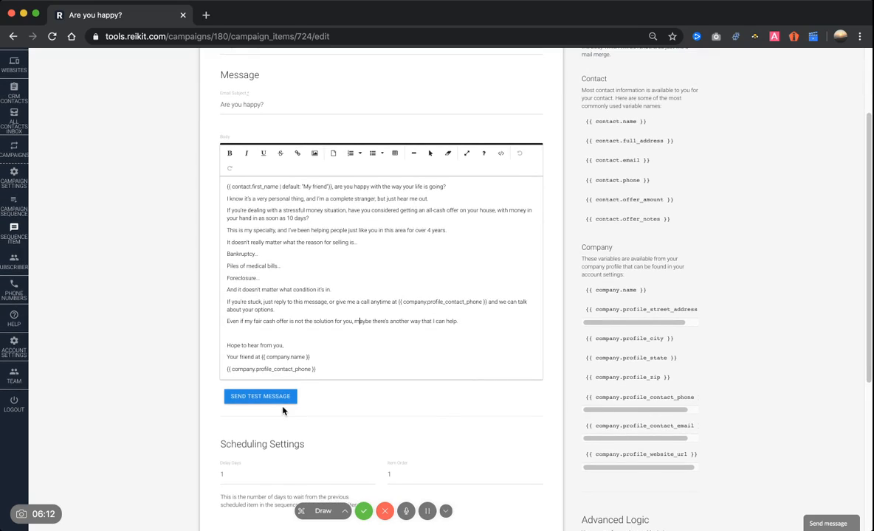
pyautogui.scroll(5, 495, 398)
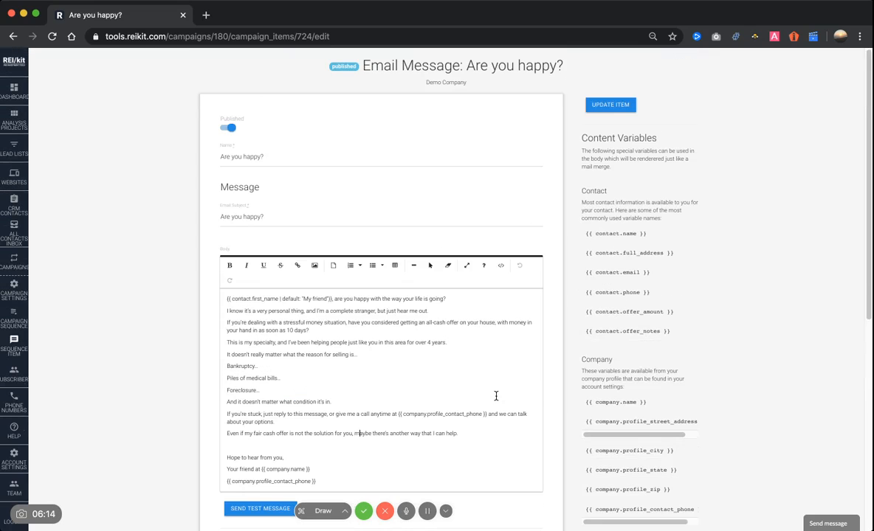
pyautogui.scroll(-1, 496, 396)
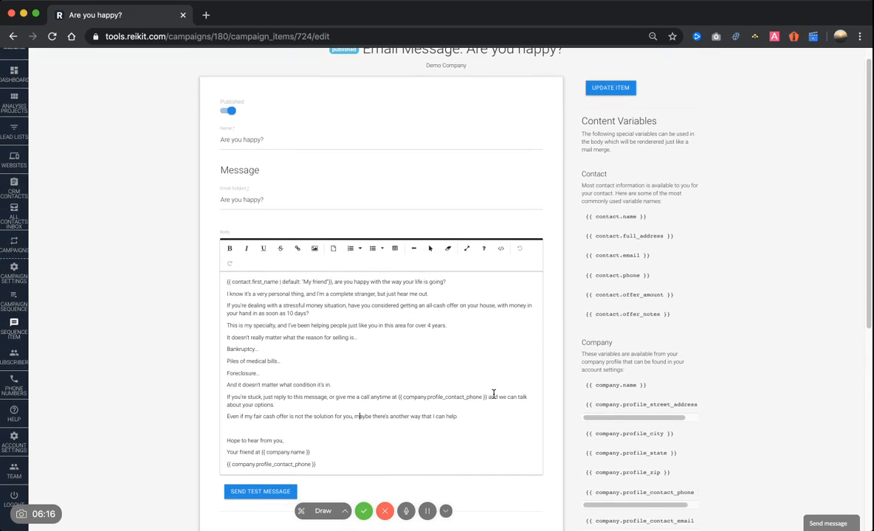
pyautogui.scroll(-10, 494, 395)
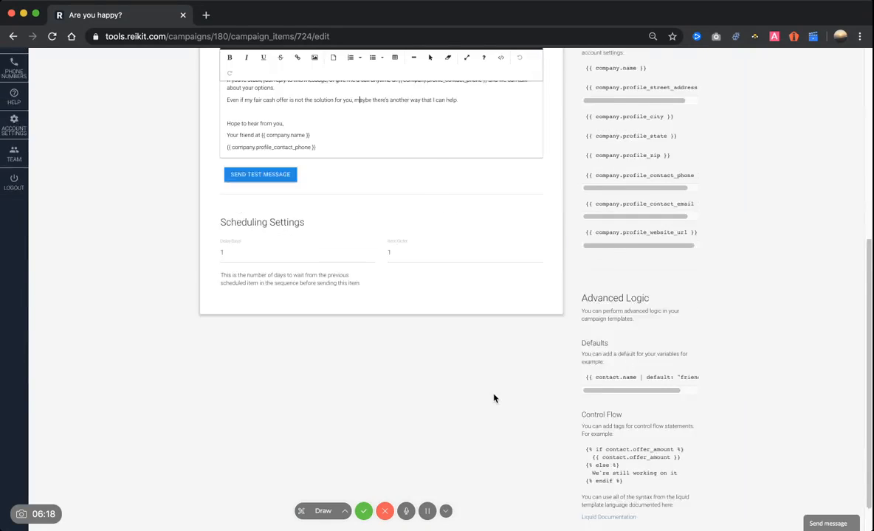
pyautogui.scroll(-2, 493, 398)
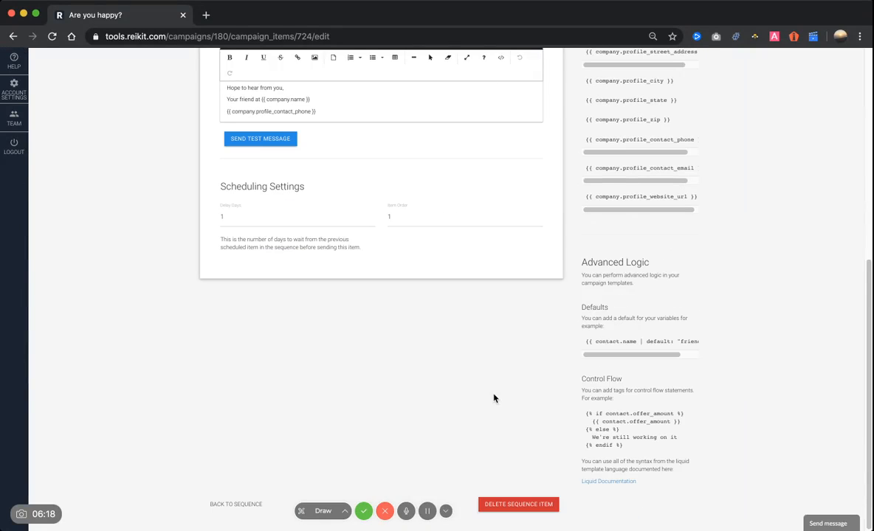
pyautogui.click(236, 505)
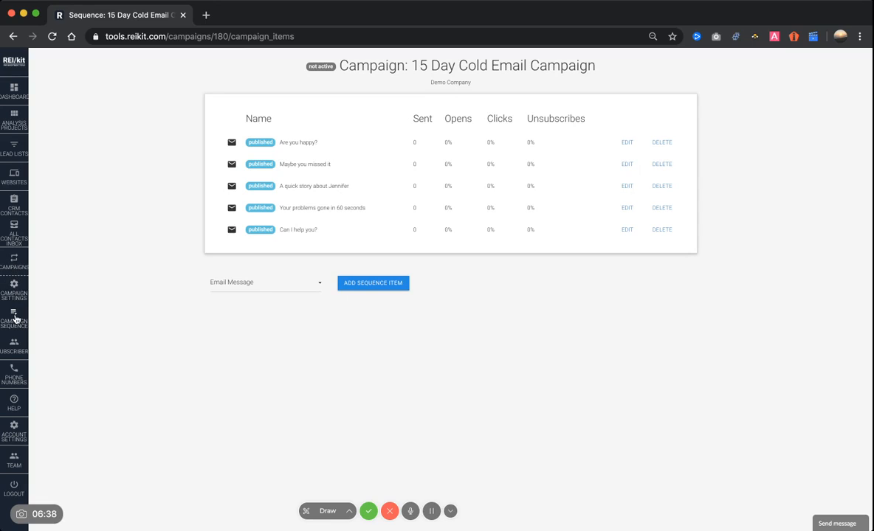
# Step: Open the 15 Day Cold Email Campaign's settings from the campaigns list, set the campaign to active and save the settings
pyautogui.click(15, 264)
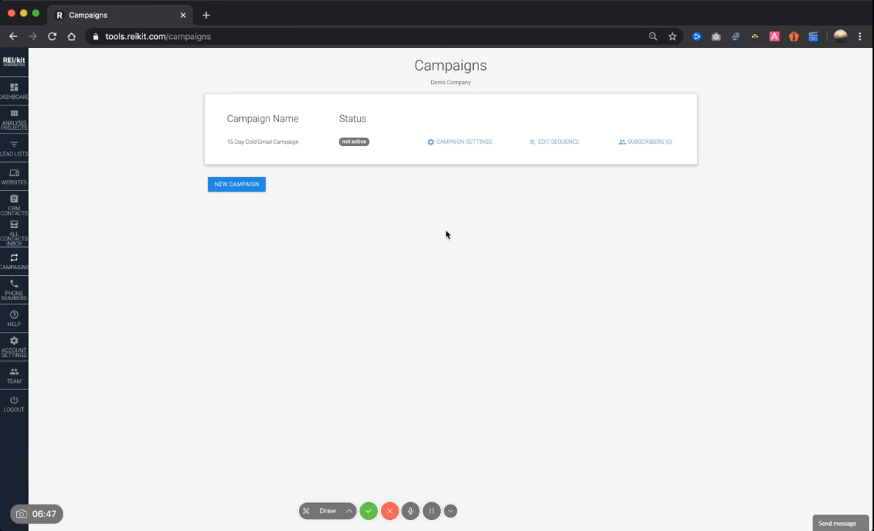
pyautogui.click(463, 142)
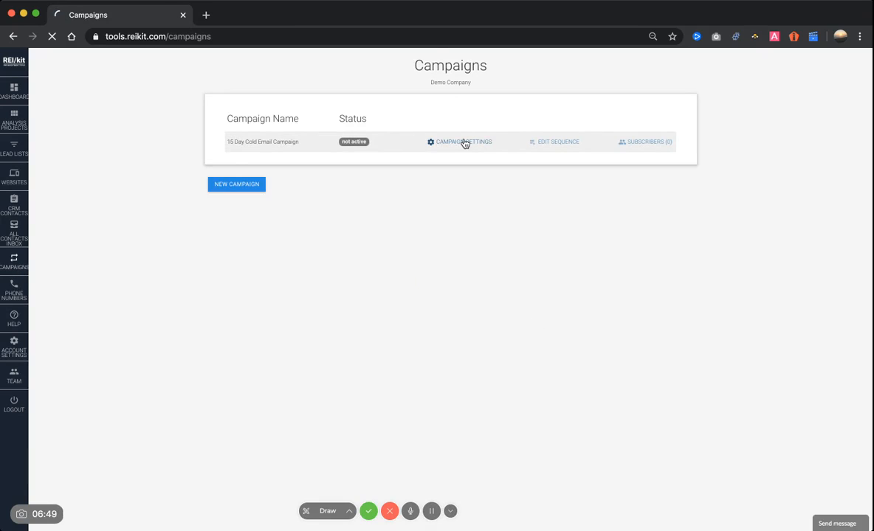
pyautogui.scroll(-1, 561, 313)
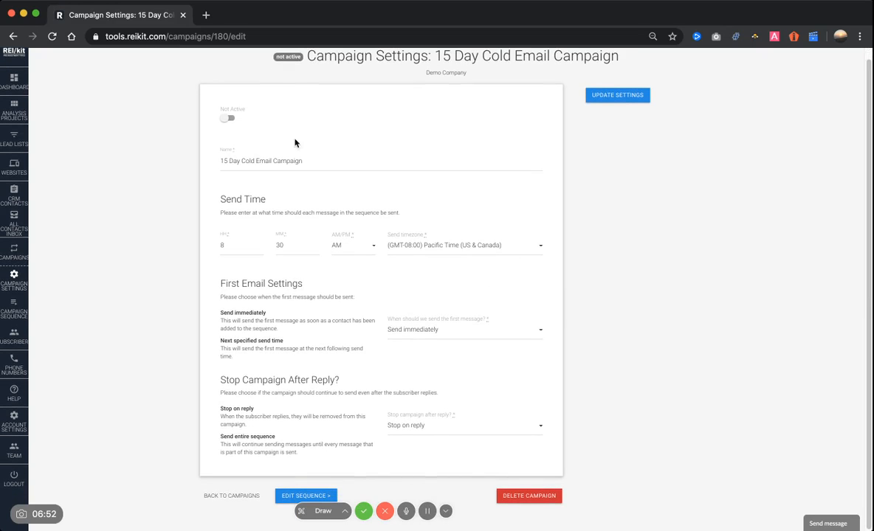
pyautogui.click(228, 118)
pyautogui.scroll(1, 658, 185)
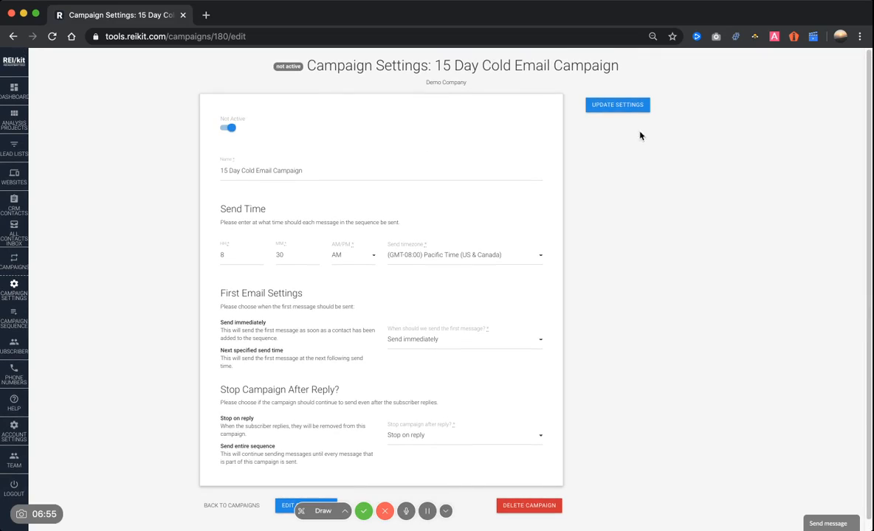
pyautogui.click(628, 106)
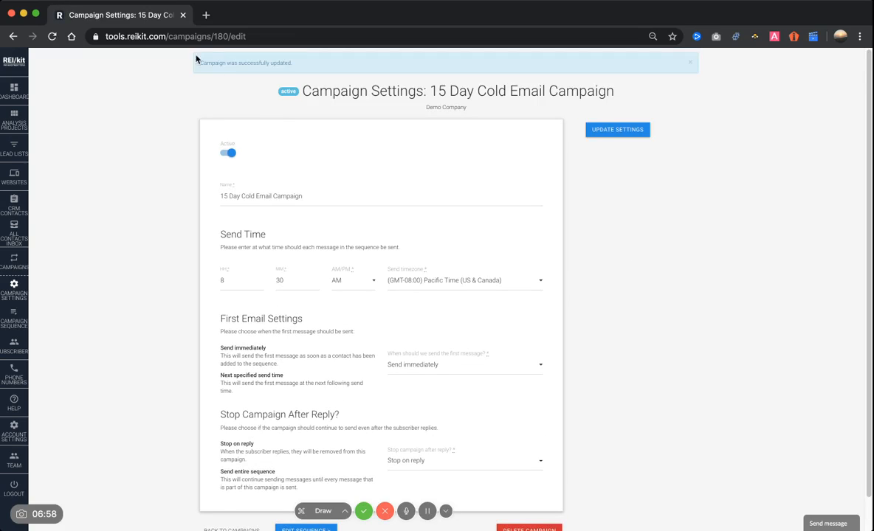
pyautogui.moveTo(200, 65); pyautogui.dragTo(309, 67)
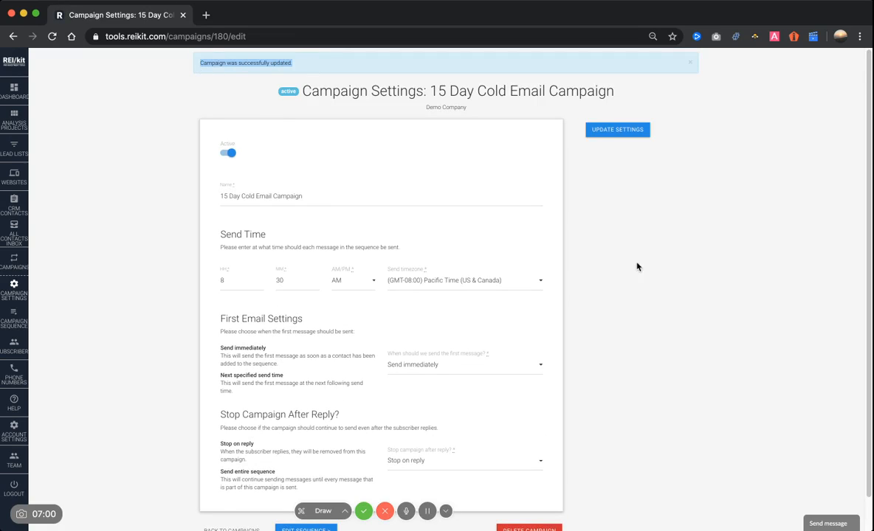
pyautogui.scroll(-1, 639, 307)
pyautogui.scroll(-2, 635, 304)
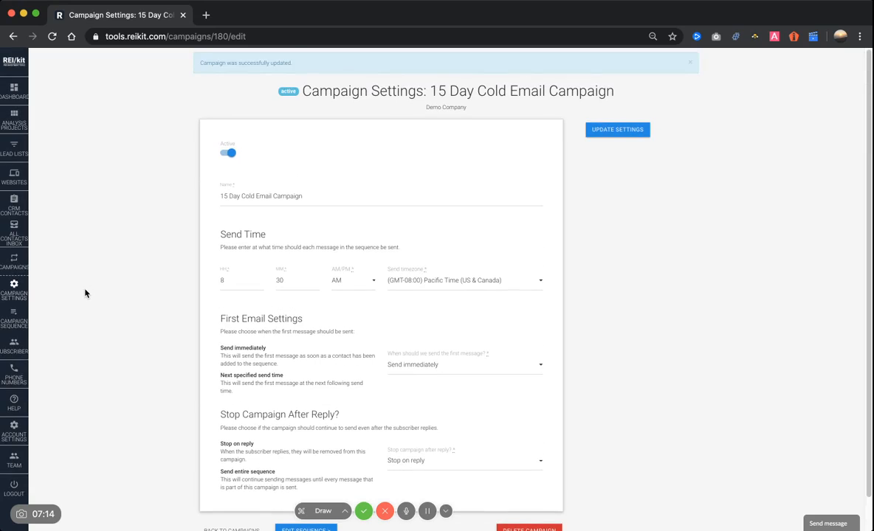
# Step: Open the CRM contacts, clear the tag filter "List: List 06/19/2020 09:46PM" and apply it again
pyautogui.click(15, 216)
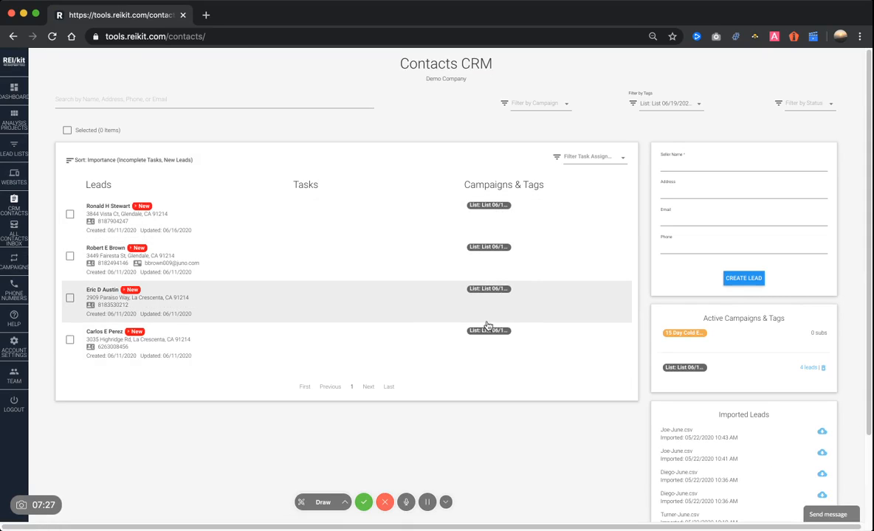
pyautogui.click(659, 106)
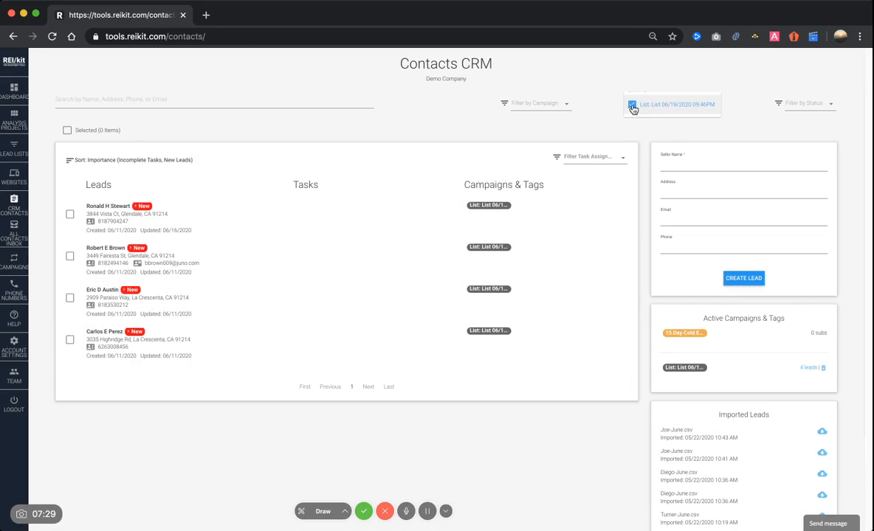
pyautogui.click(633, 106)
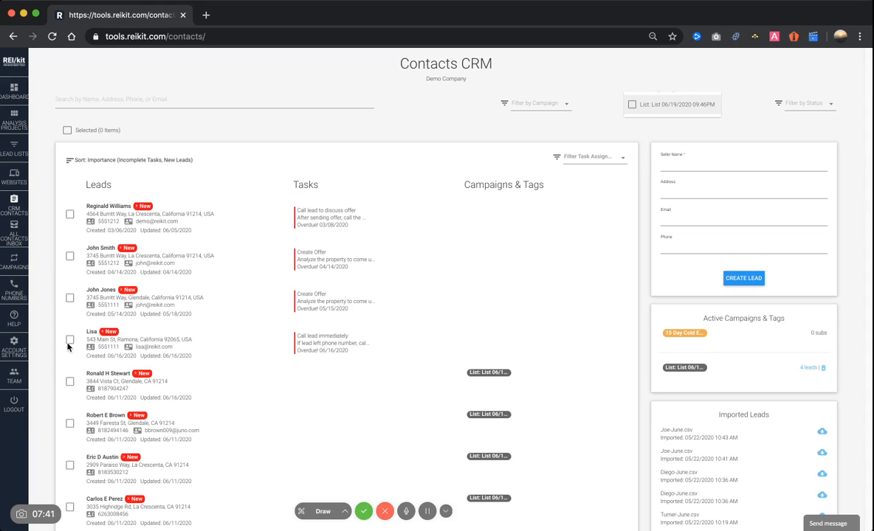
pyautogui.click(645, 103)
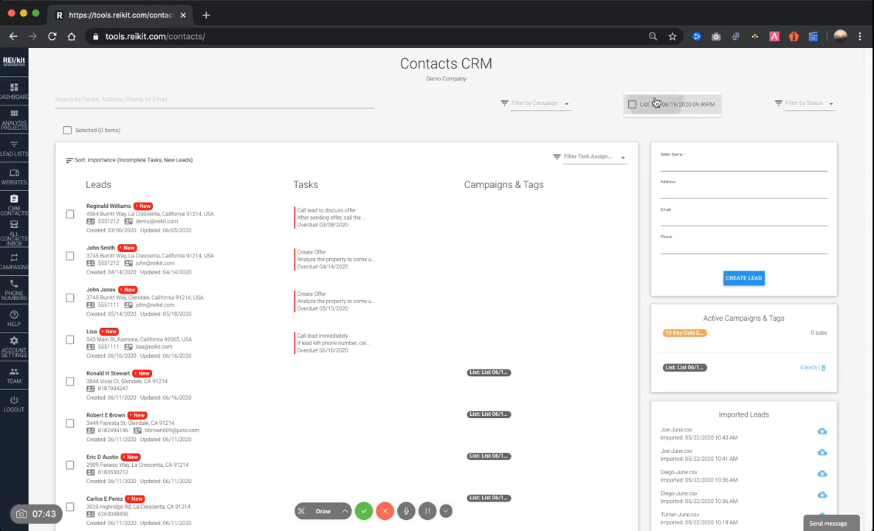
pyautogui.click(68, 131)
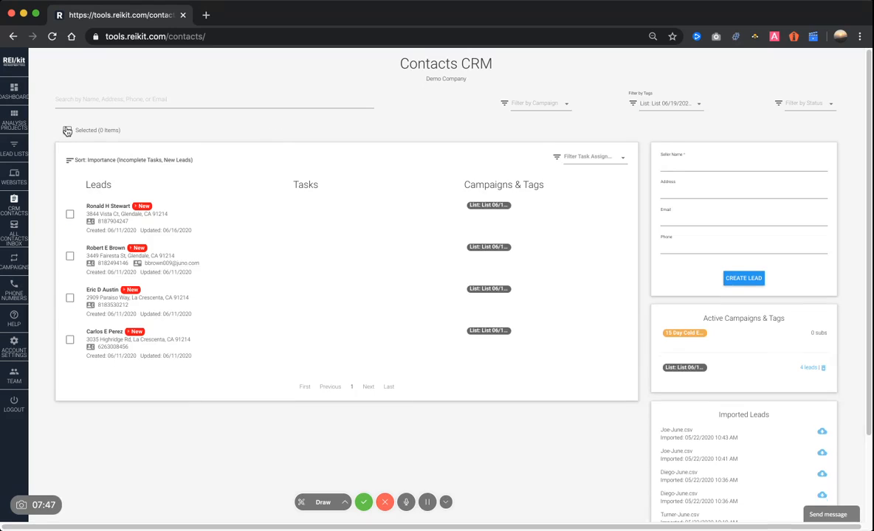
pyautogui.click(67, 131)
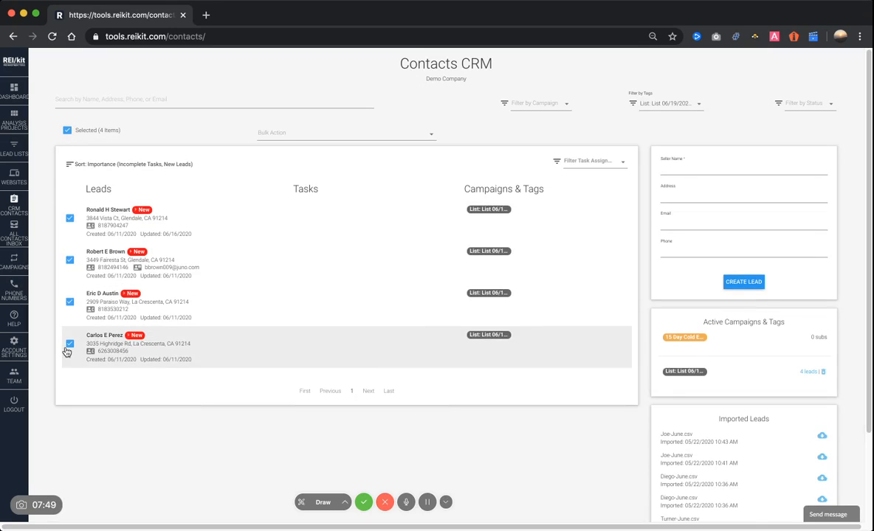
pyautogui.click(71, 219)
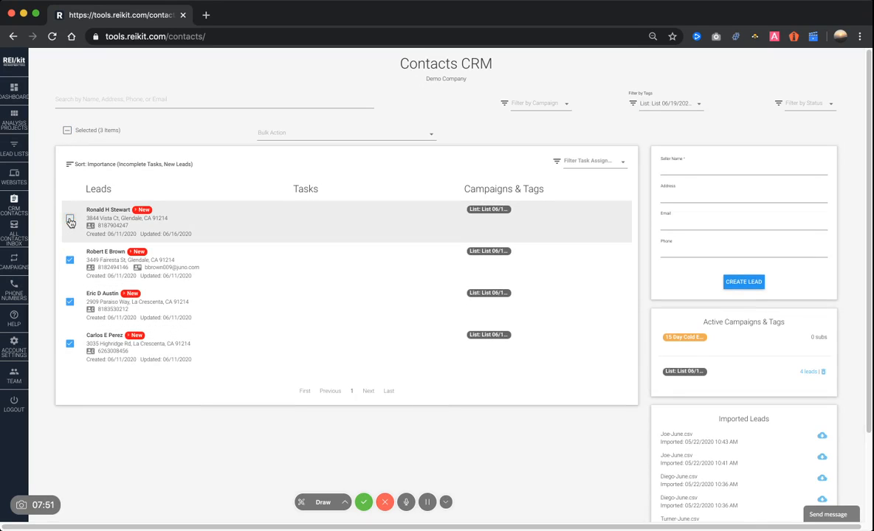
pyautogui.click(71, 261)
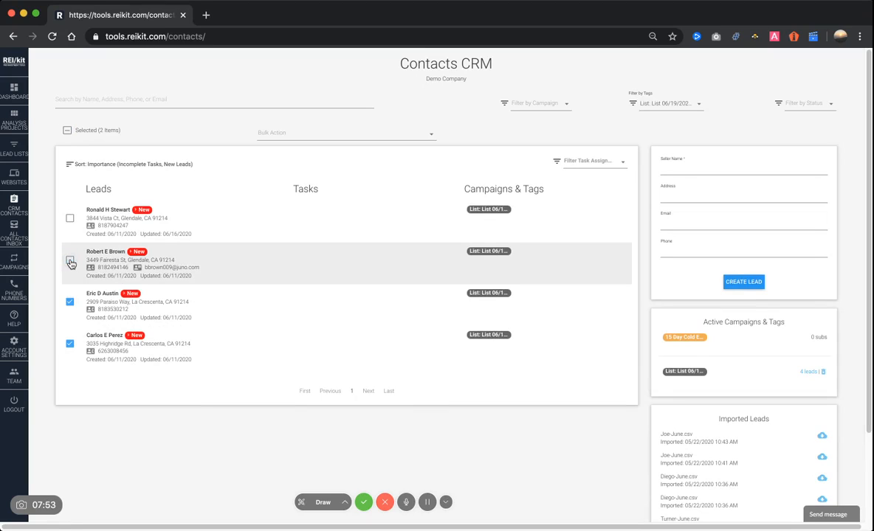
pyautogui.click(70, 261)
pyautogui.click(70, 219)
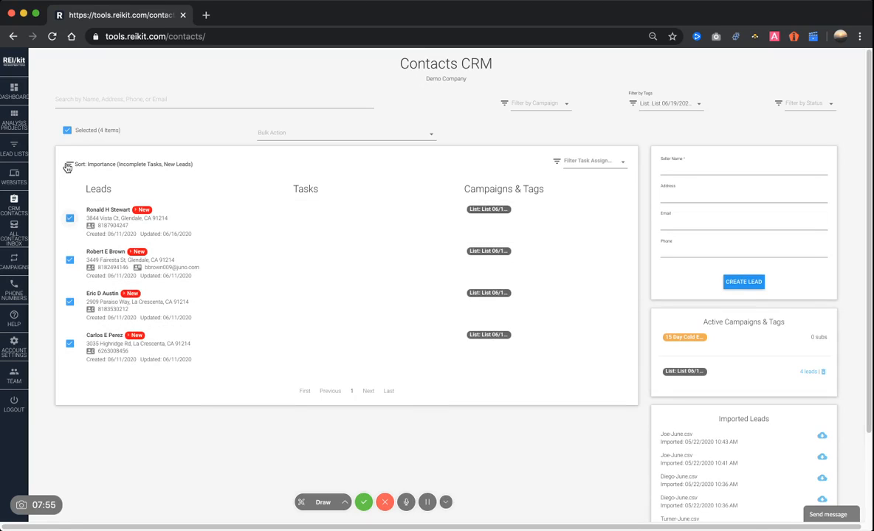
pyautogui.click(66, 131)
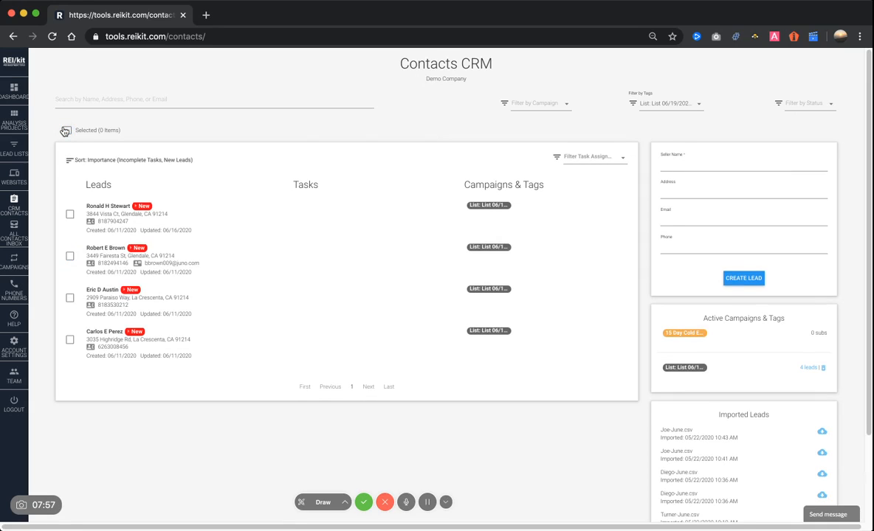
# Step: Select all leads of the filtered list, choose the Add to Campaign bulk action and cancel by clearing the selection
pyautogui.click(66, 131)
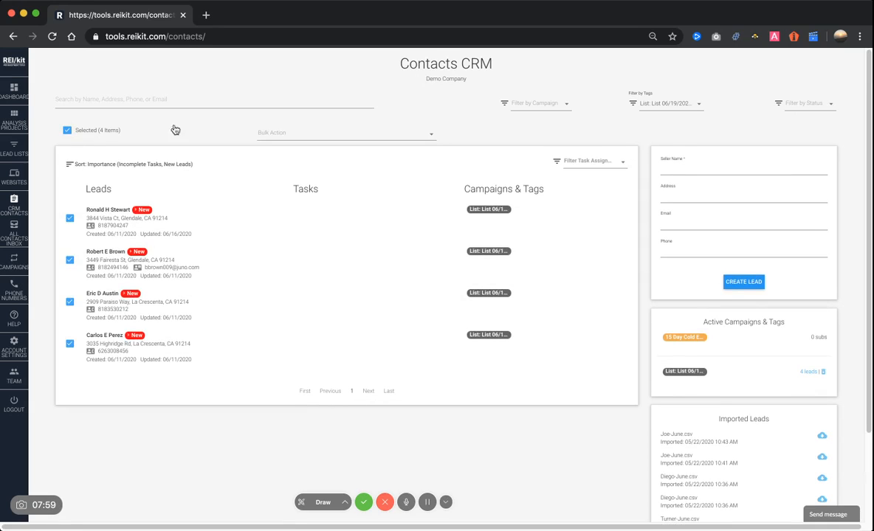
pyautogui.click(304, 135)
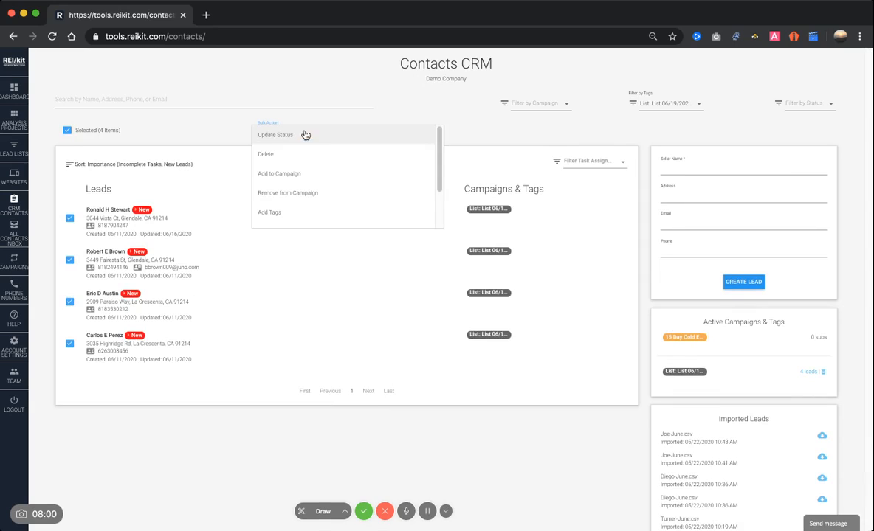
pyautogui.click(348, 178)
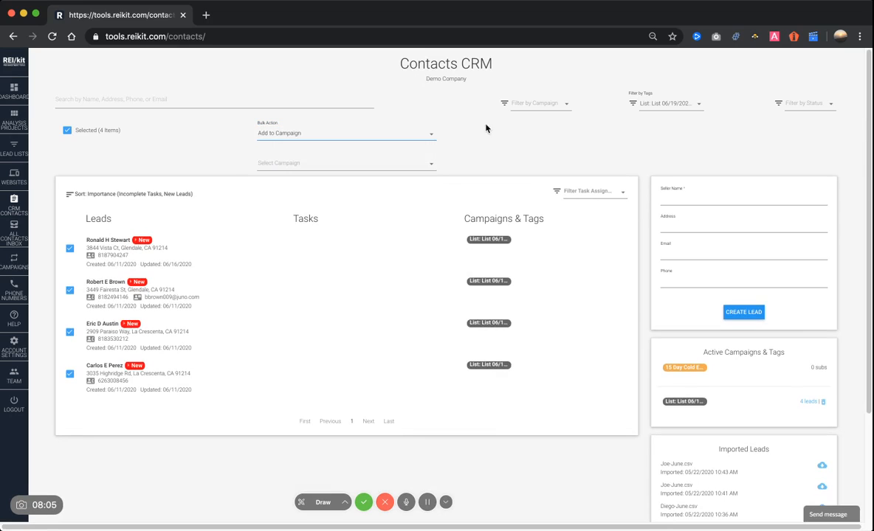
pyautogui.click(416, 169)
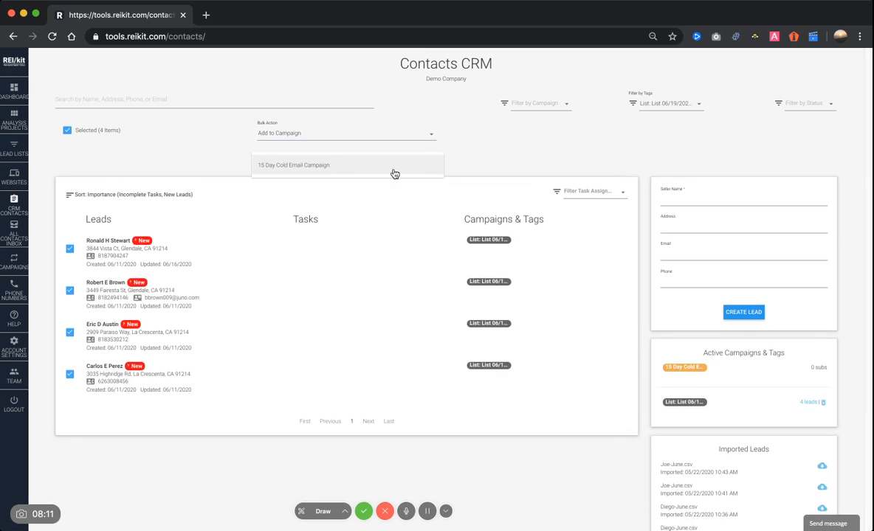
pyautogui.click(437, 130)
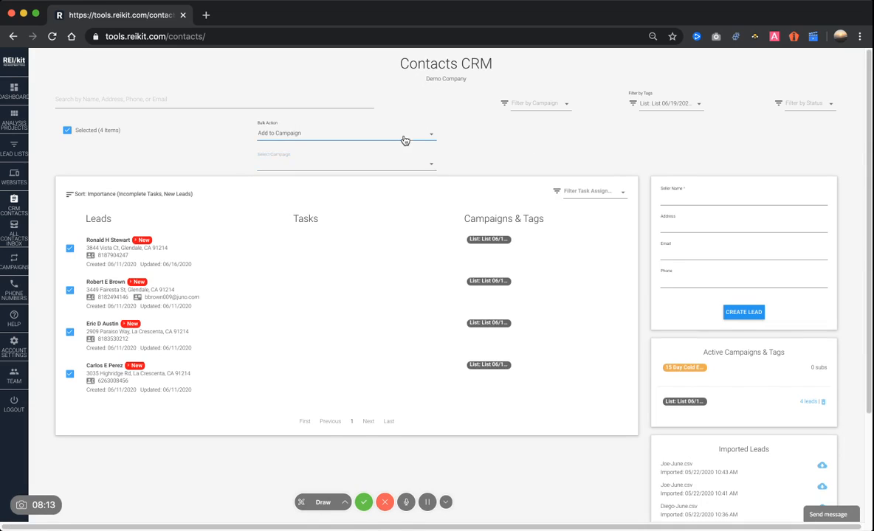
pyautogui.click(404, 139)
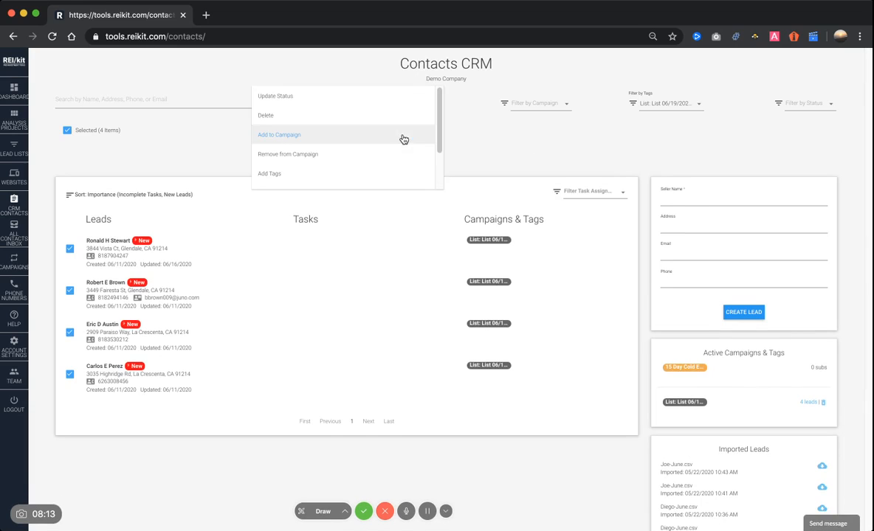
pyautogui.click(488, 141)
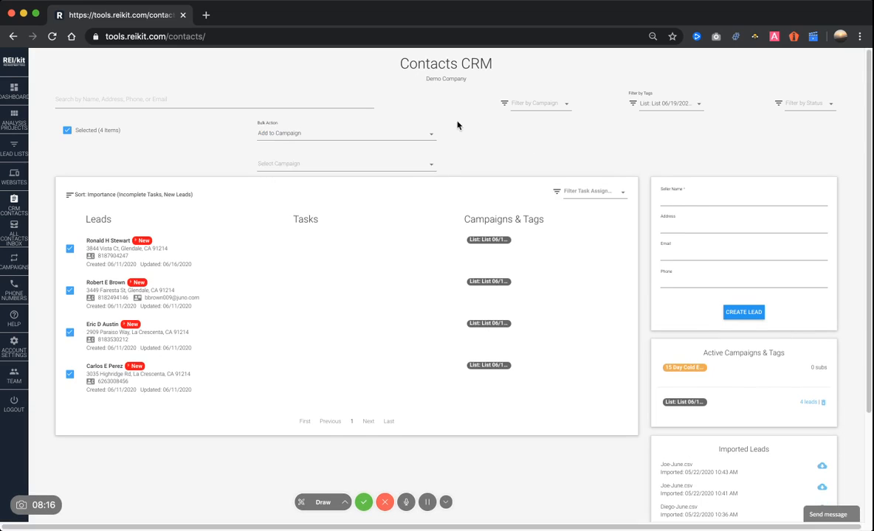
pyautogui.click(67, 131)
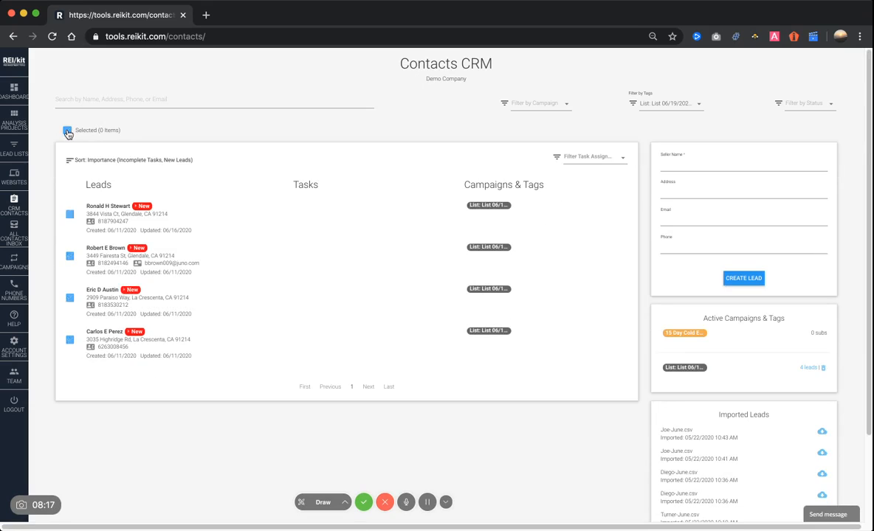
# Step: Clear the tag filter "List: List 06/19/2020 09:46PM" to list all contacts
pyautogui.click(651, 103)
pyautogui.click(633, 107)
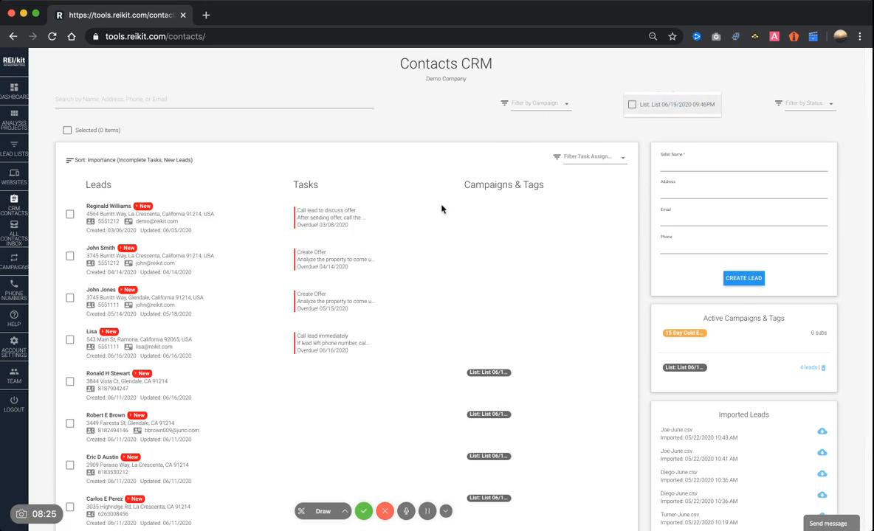
pyautogui.click(69, 344)
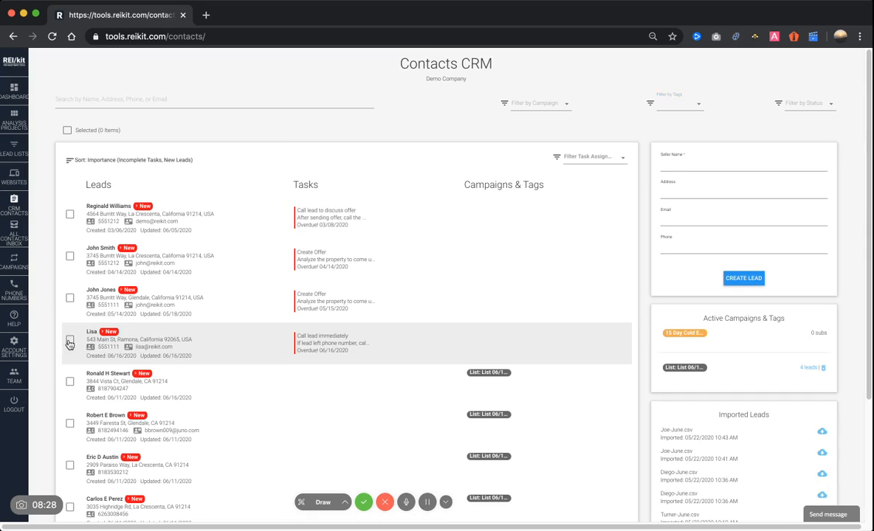
# Step: Select the fourth lead in the contacts list and add it to the 15 Day Cold Email Campaign with the bulk action
pyautogui.click(68, 341)
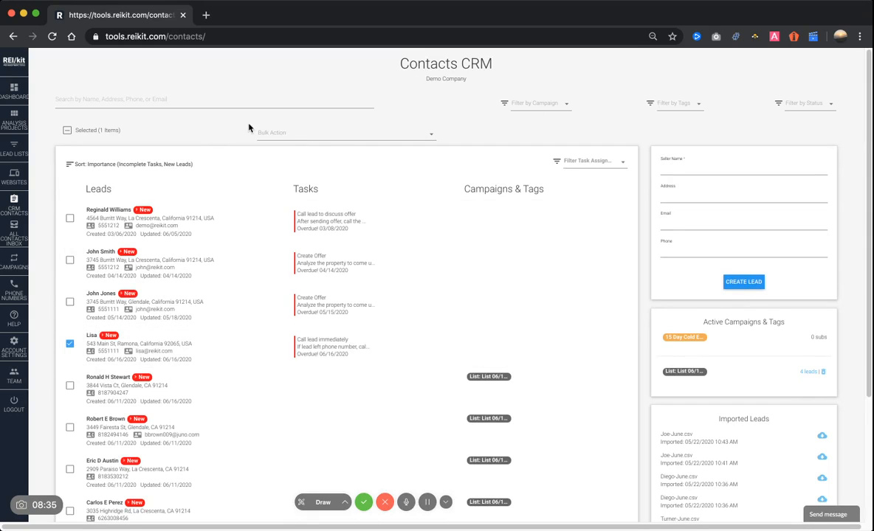
pyautogui.click(328, 133)
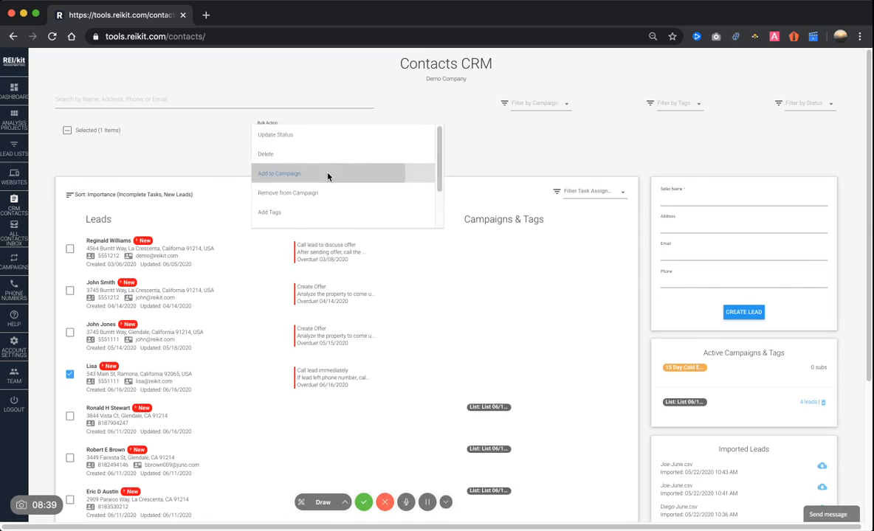
pyautogui.click(328, 175)
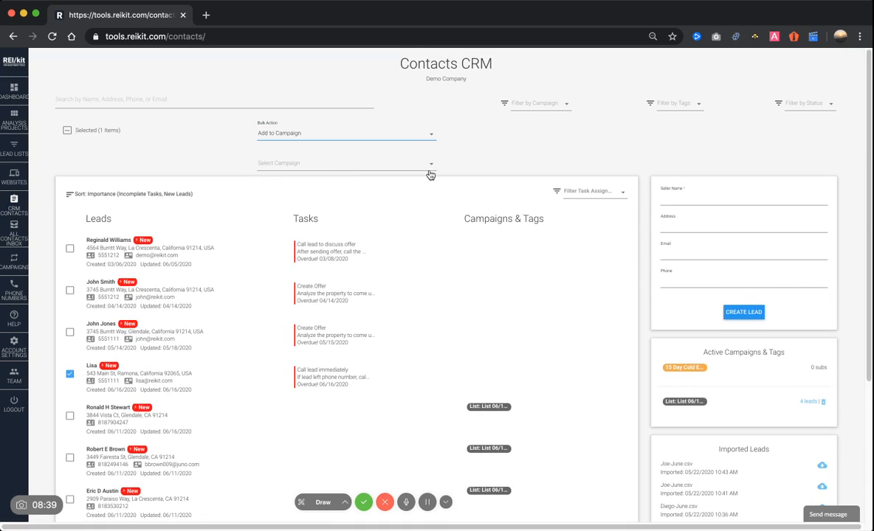
pyautogui.click(386, 167)
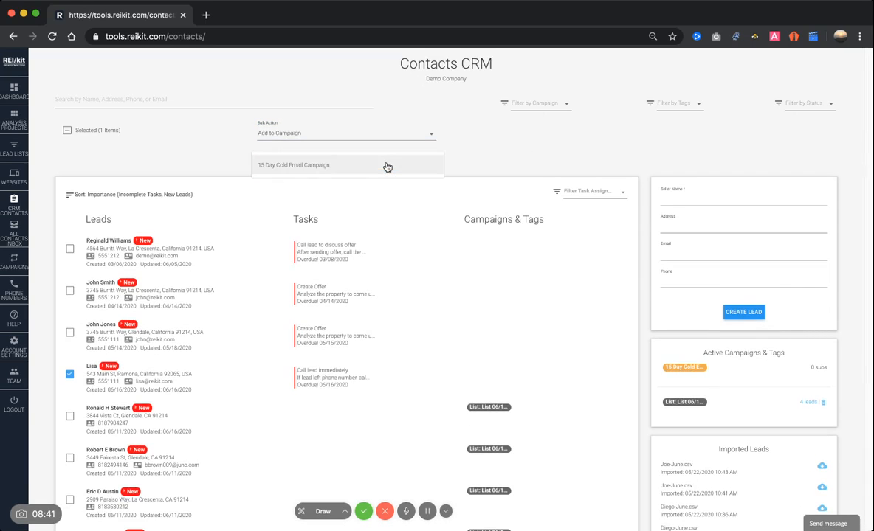
pyautogui.click(321, 172)
pyautogui.scroll(-1, 536, 153)
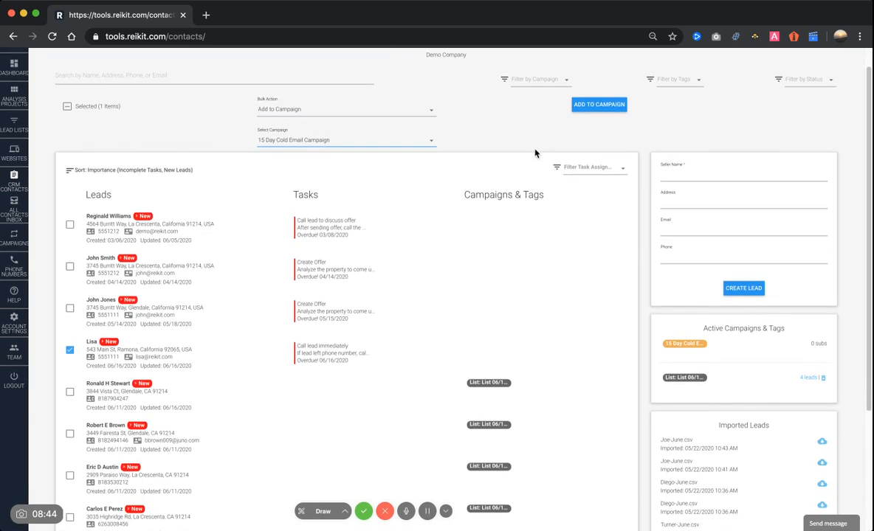
pyautogui.click(602, 106)
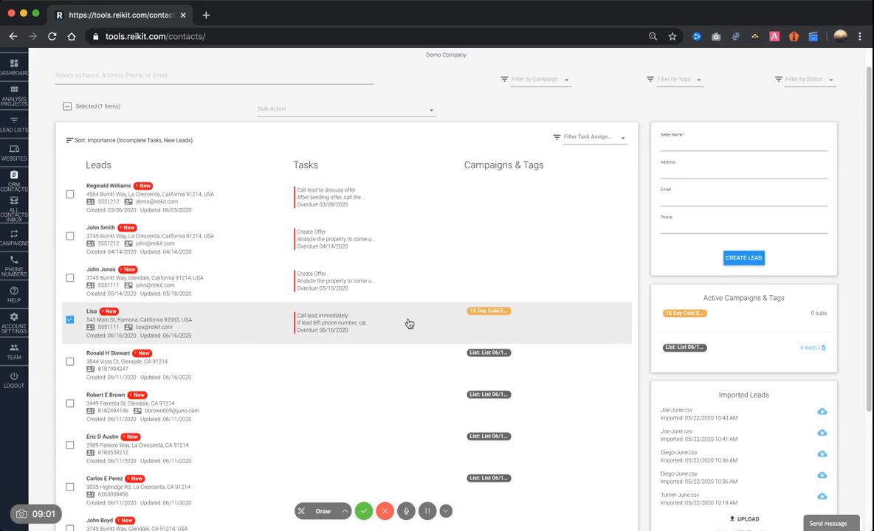
# Step: Deselect the fourth lead, open its profile and go to its campaign subscriptions
pyautogui.scroll(-1, 404, 322)
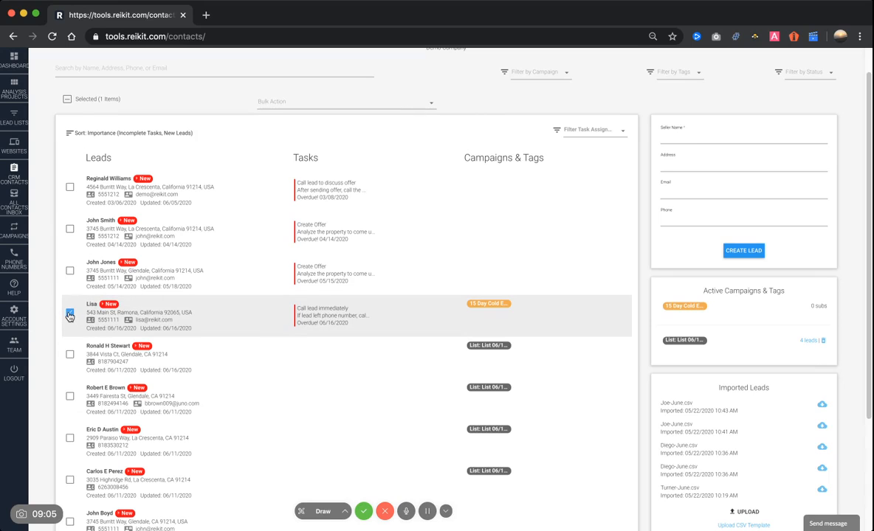
pyautogui.click(69, 315)
pyautogui.scroll(-1, 367, 248)
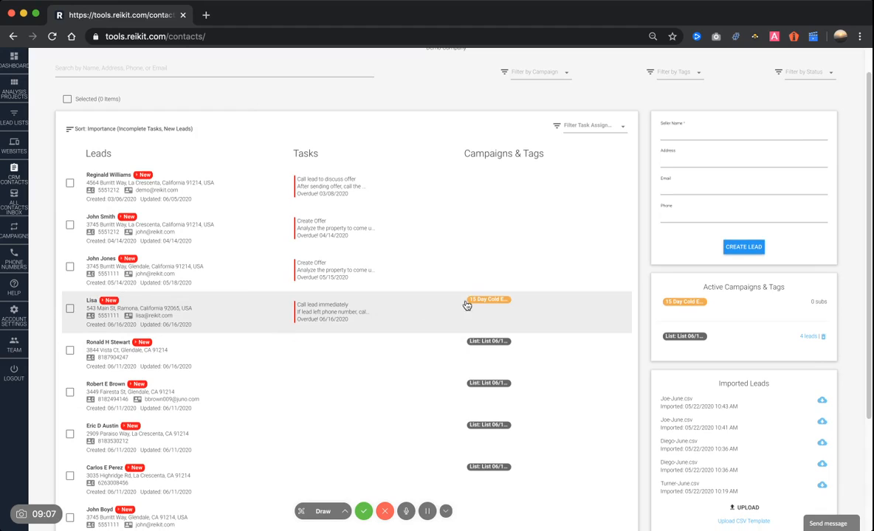
pyautogui.click(535, 308)
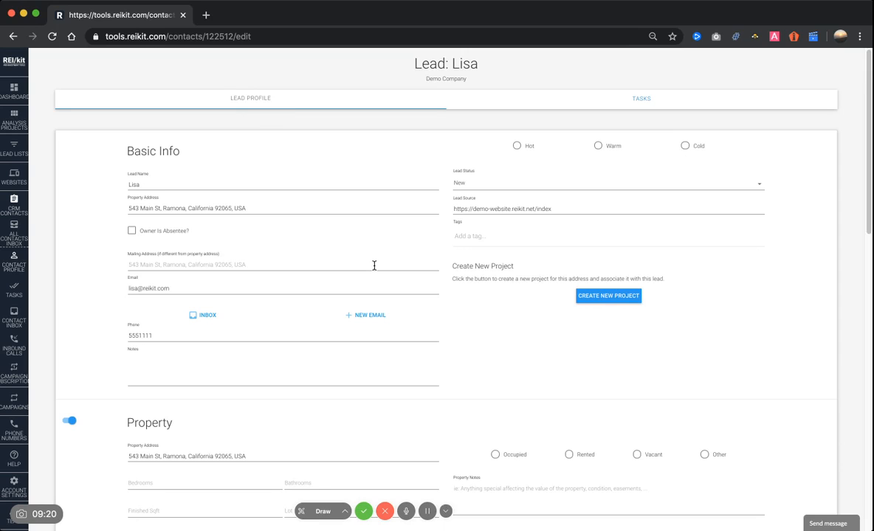
pyautogui.scroll(-1, 67, 312)
pyautogui.scroll(-1, 67, 312)
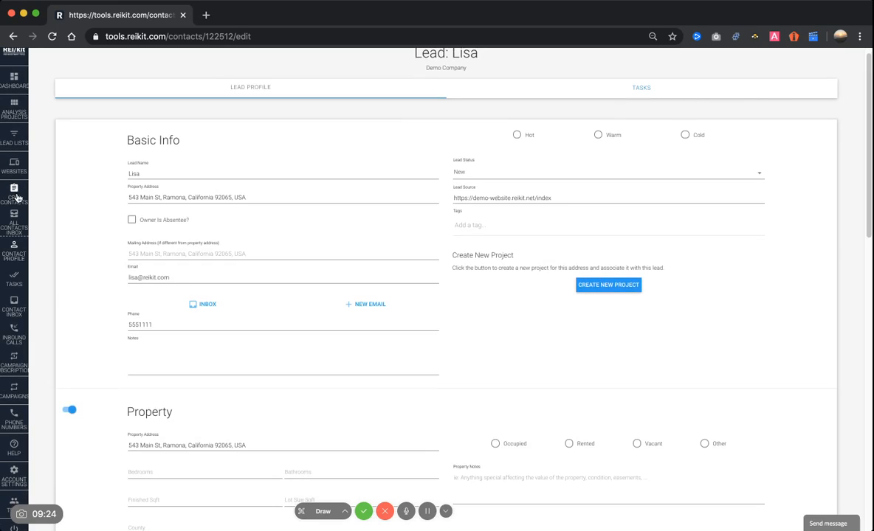
pyautogui.click(19, 369)
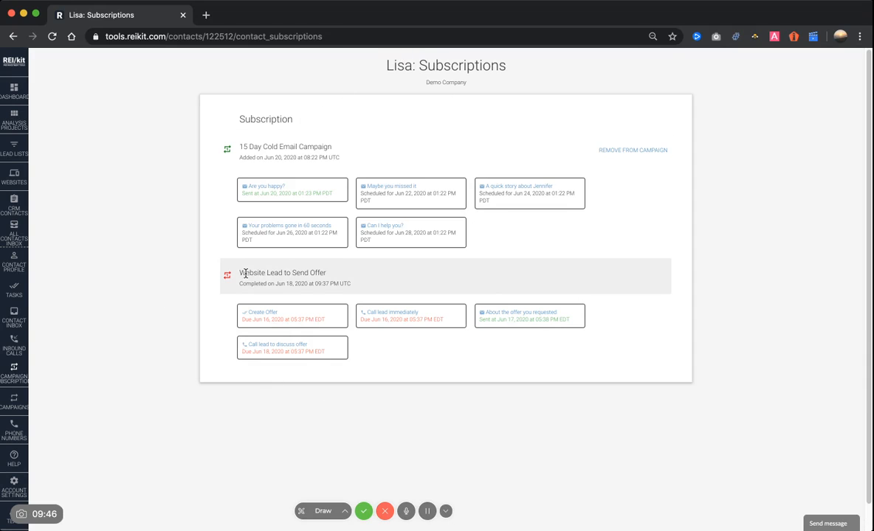
# Step: Compare the lead's Website Lead to Send Offer and 15 Day Cold Email Campaign subscriptions, and remove the lead from the cold email campaign
pyautogui.moveTo(238, 274); pyautogui.dragTo(340, 276)
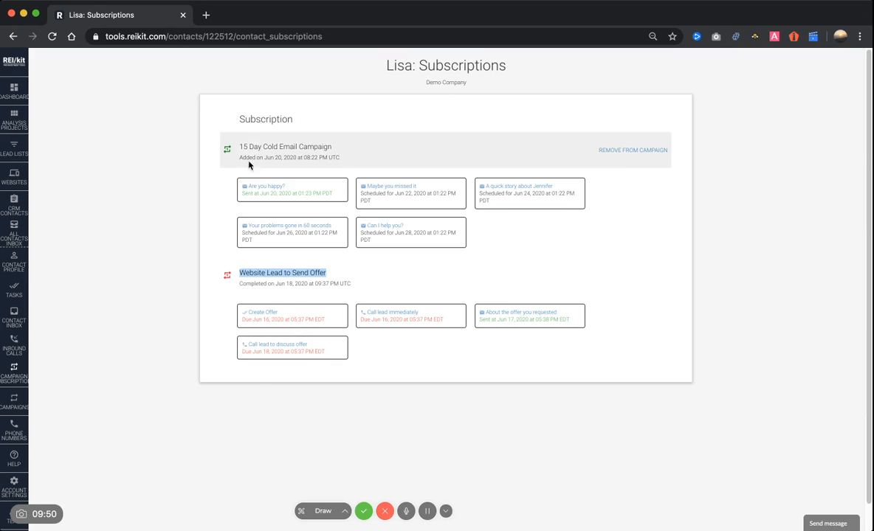
pyautogui.moveTo(239, 150); pyautogui.dragTo(335, 153)
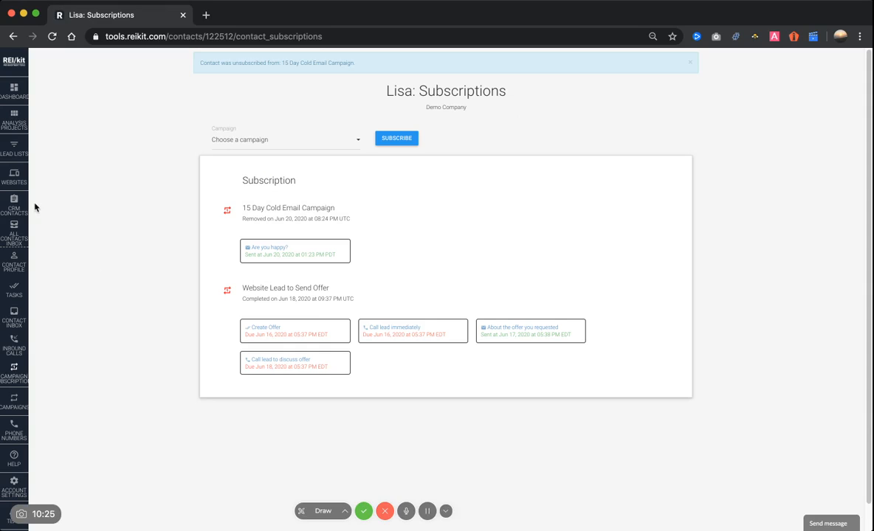
# Step: Return to the CRM contacts and look over the full list of leads
pyautogui.click(14, 212)
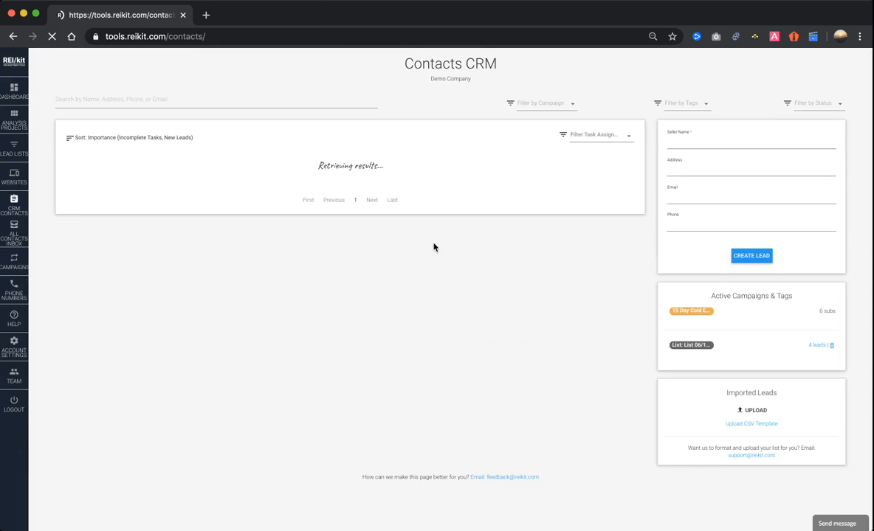
pyautogui.scroll(-1, 437, 259)
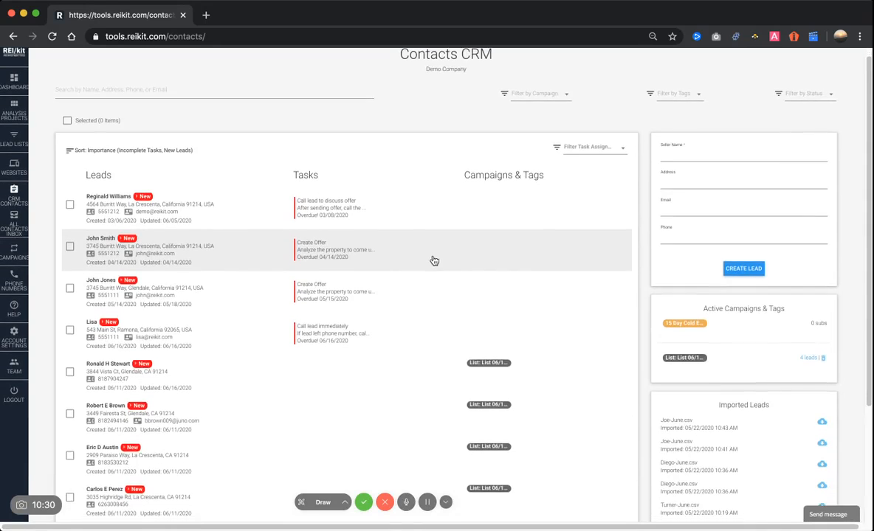
pyautogui.scroll(-2, 434, 261)
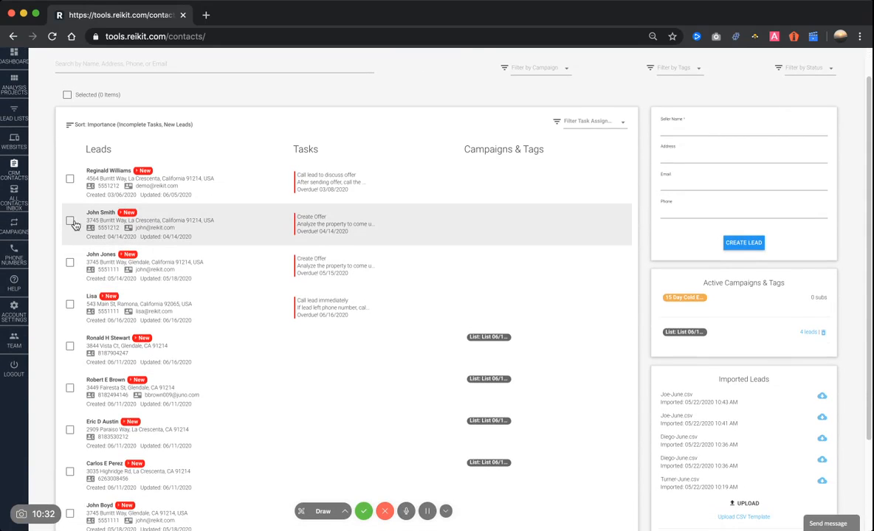
# Step: Select the second lead alone and then all leads, view the available bulk actions and clear the selection again
pyautogui.click(71, 221)
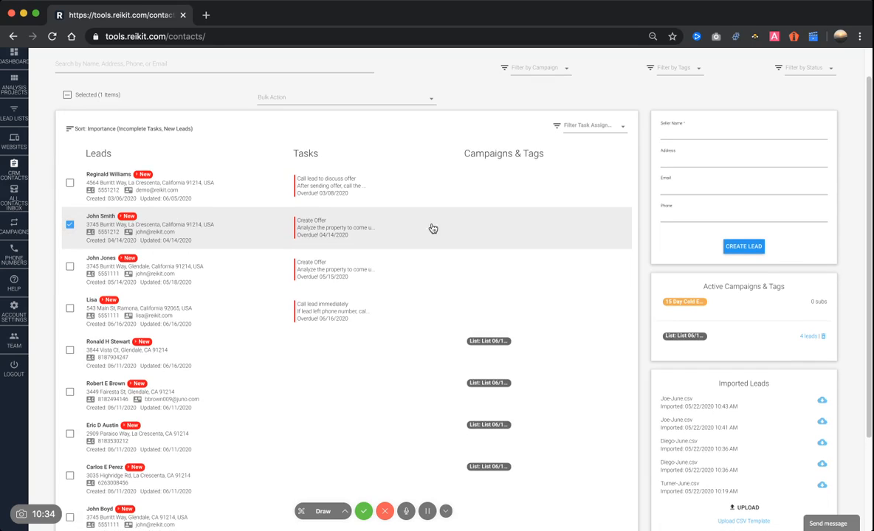
pyautogui.click(71, 224)
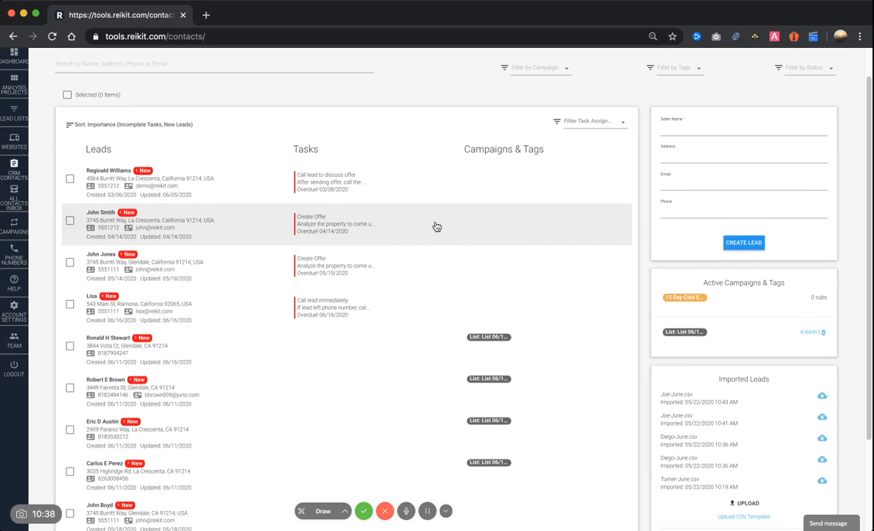
pyautogui.click(66, 96)
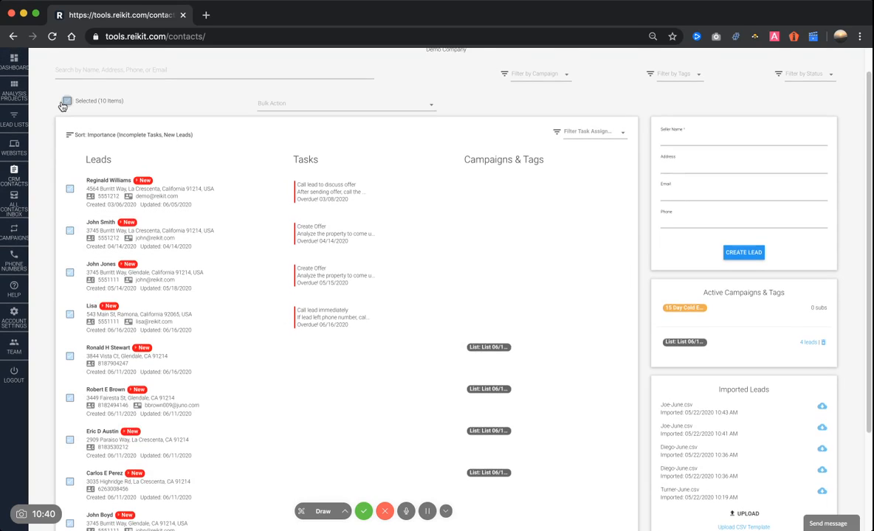
pyautogui.click(258, 105)
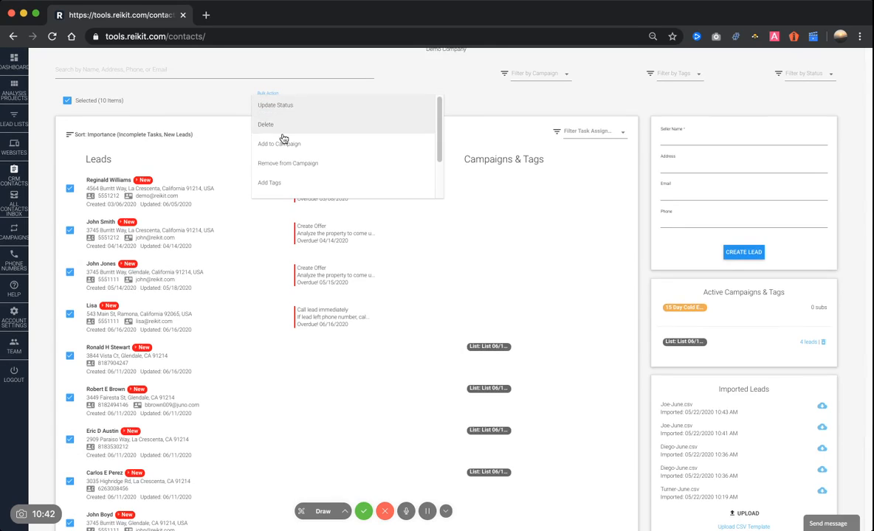
pyautogui.click(462, 88)
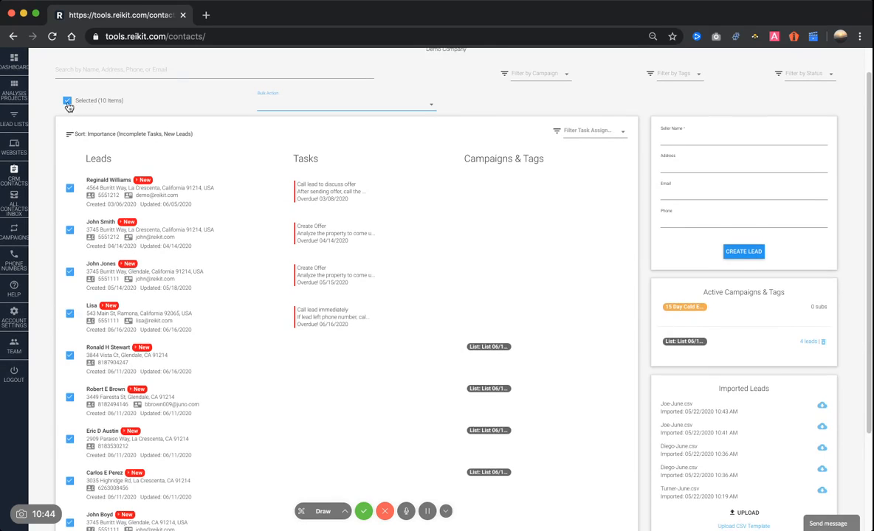
pyautogui.click(66, 103)
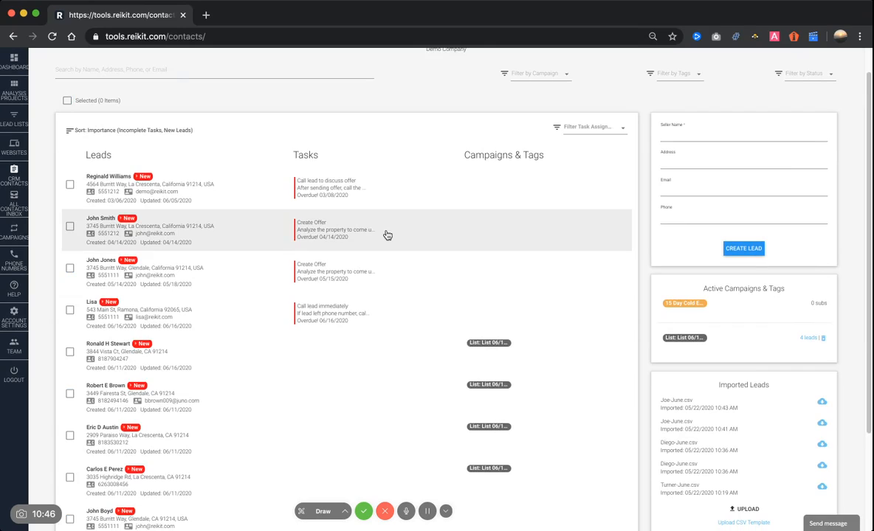
# Step: Open the second lead's profile and view its campaign subscriptions
pyautogui.press('super+r')
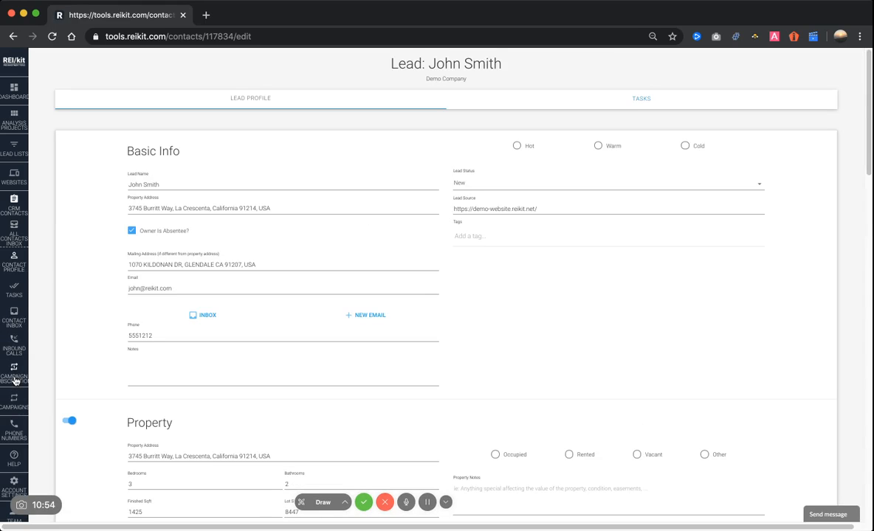
pyautogui.click(15, 380)
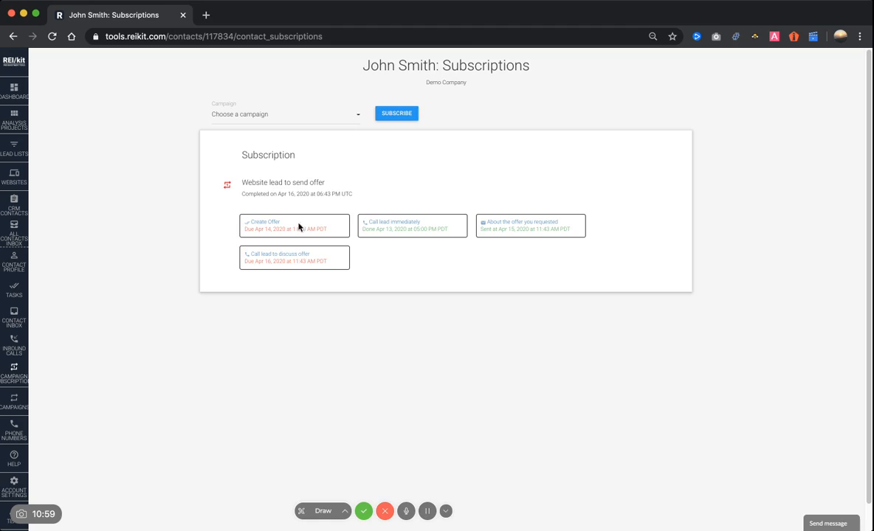
# Step: Choose the 15 Day Cold Email Campaign for the lead's subscription and reset the choice without subscribing
pyautogui.click(285, 119)
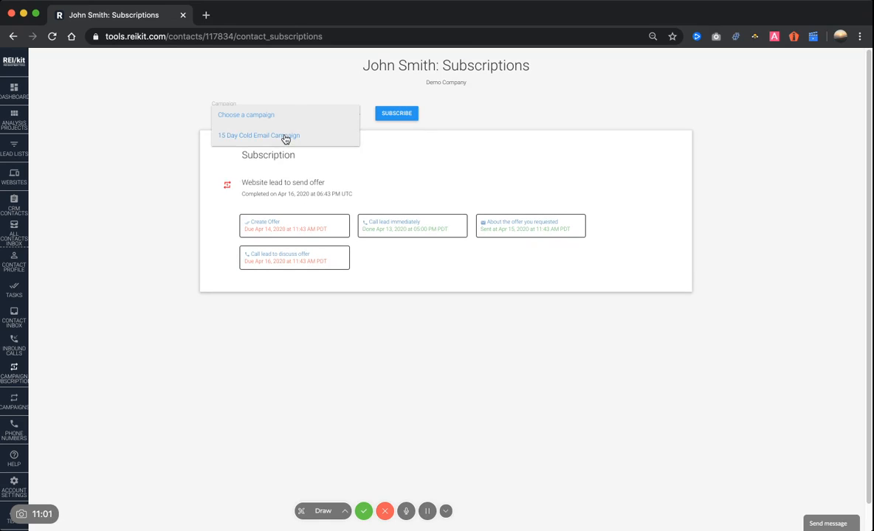
pyautogui.click(285, 137)
pyautogui.click(484, 112)
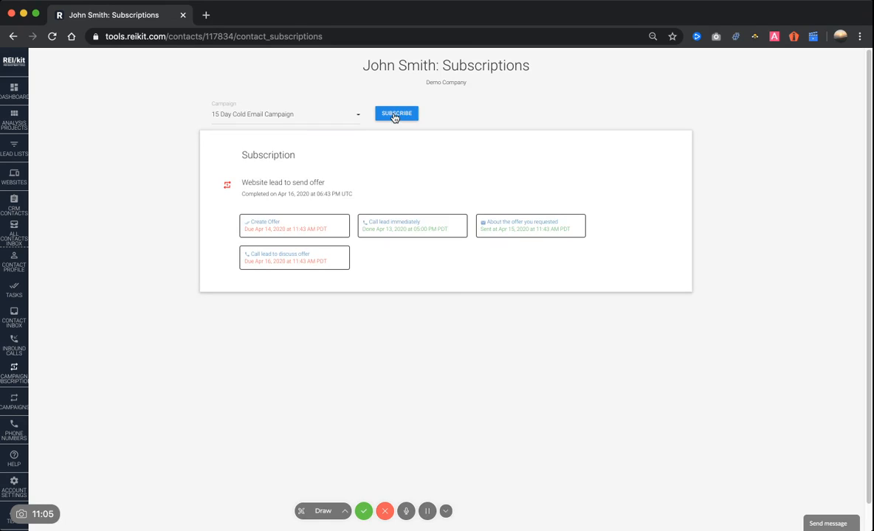
pyautogui.click(343, 115)
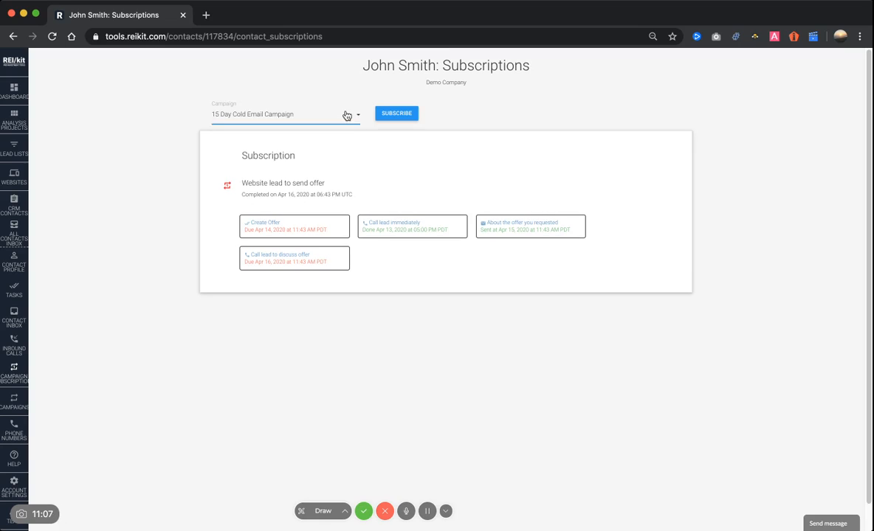
pyautogui.click(238, 115)
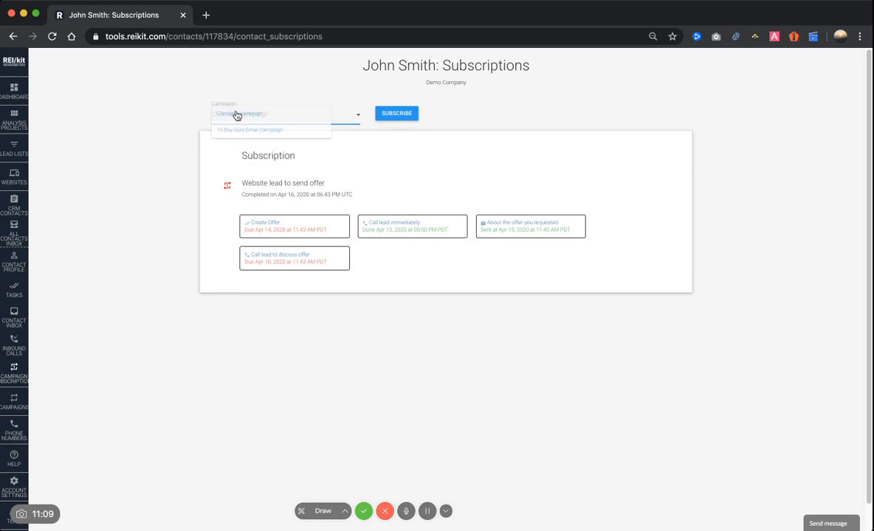
pyautogui.click(8, 96)
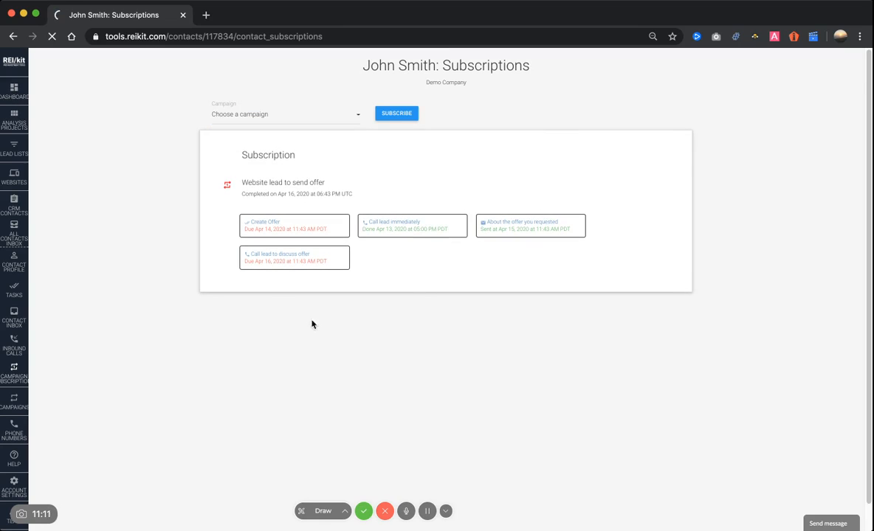